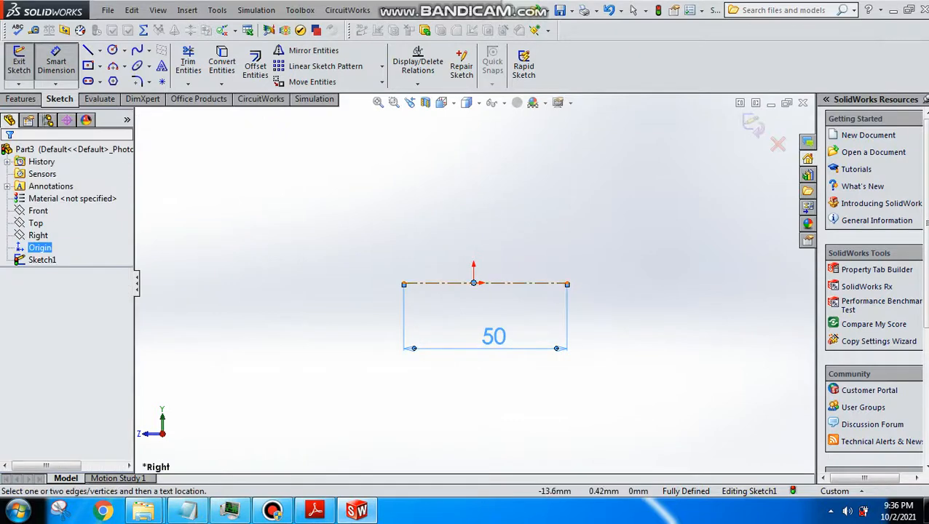
# Dimension the distance from the centerline's left endpoint to the origin as 25 mm
pyautogui.click(404, 283)
pyautogui.click(440, 306)
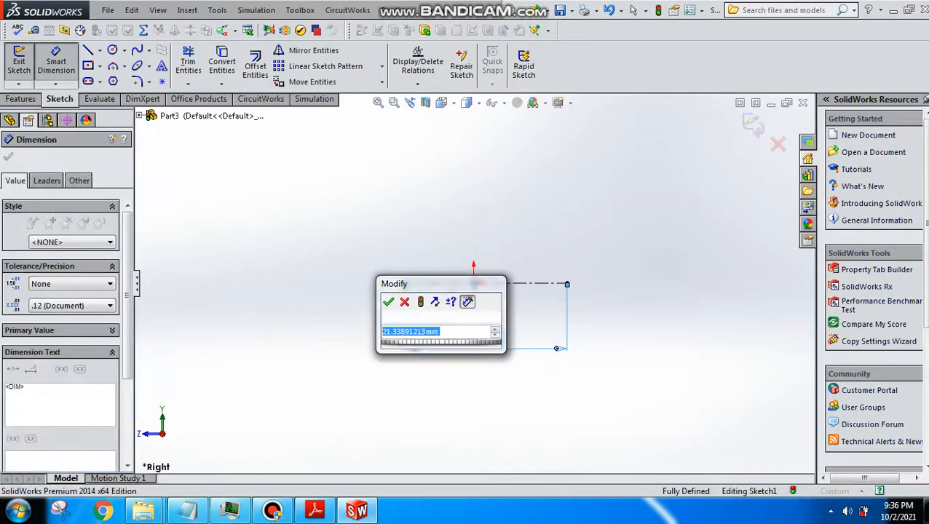
pyautogui.write('25')
pyautogui.press('Return')
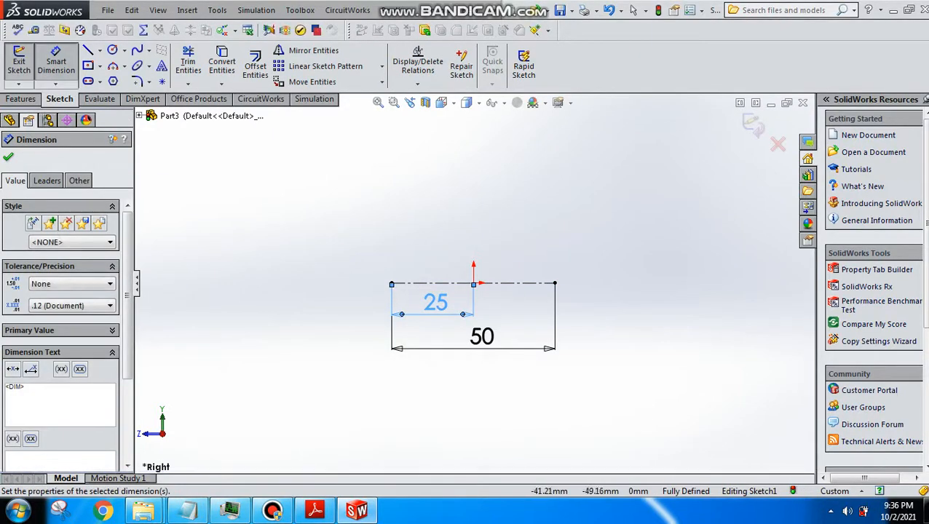
# Following the Exercise 2-3 drawing, sketch a vertical line about 8.4 mm up from the centerline's left end and a horizontal line about 20 mm from its top
pyautogui.click(314, 511)
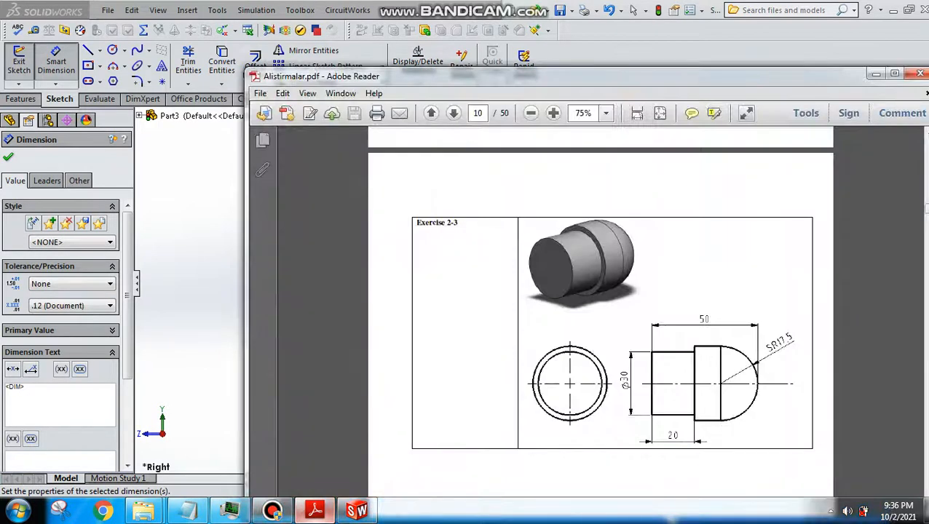
pyautogui.click(318, 509)
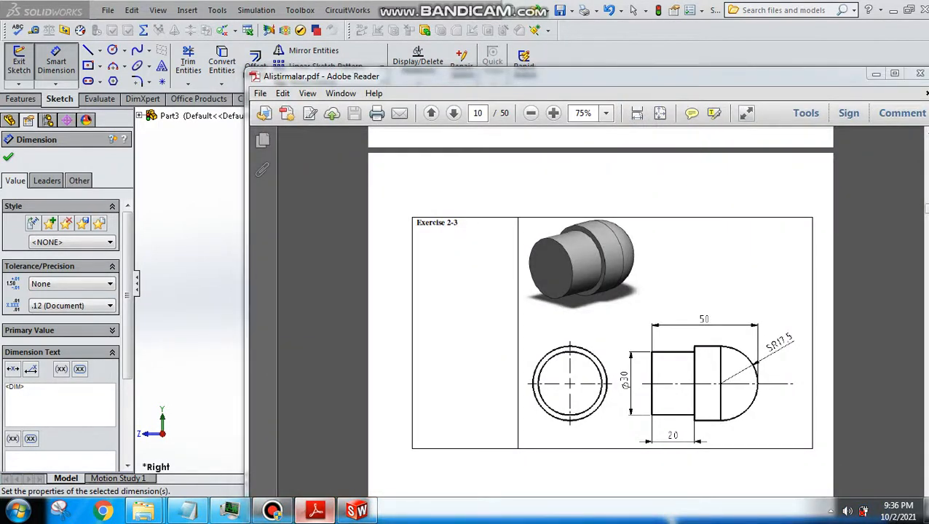
pyautogui.click(87, 49)
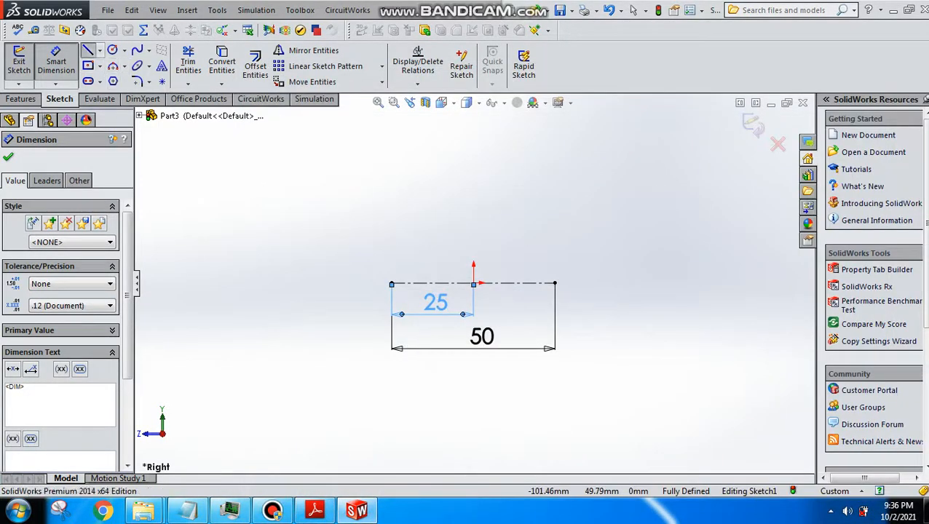
pyautogui.scroll(-3, 435, 276)
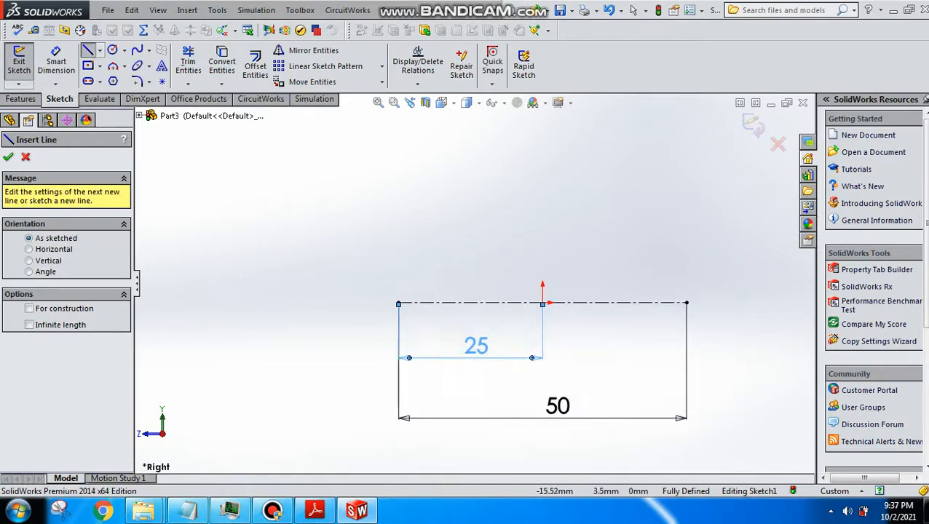
pyautogui.click(398, 302)
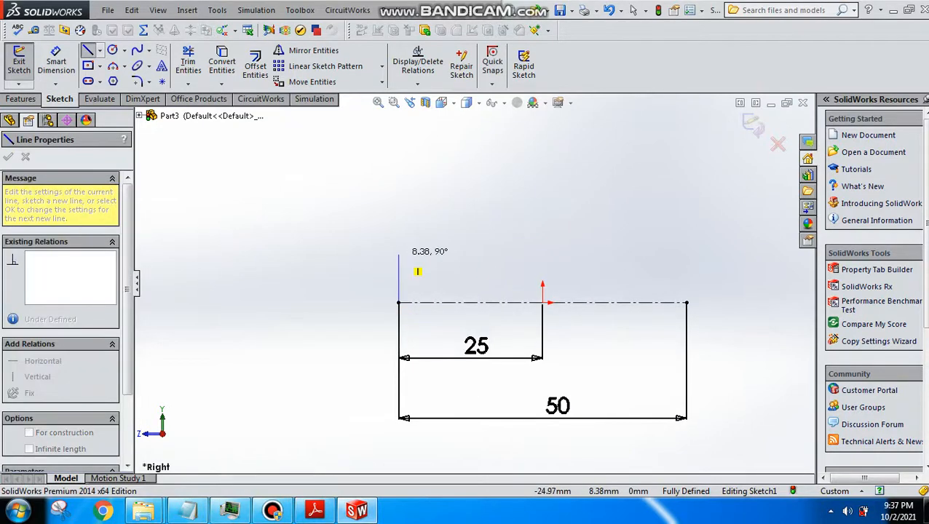
pyautogui.click(399, 255)
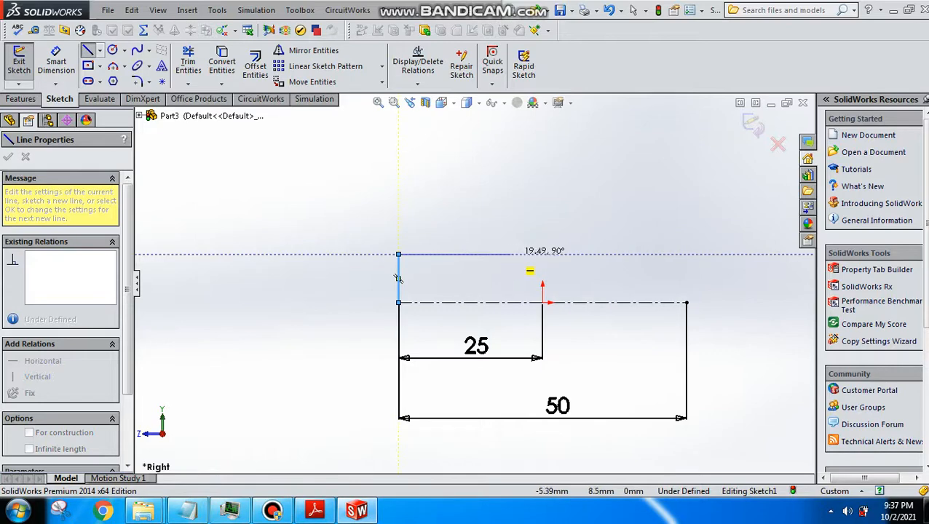
pyautogui.click(512, 254)
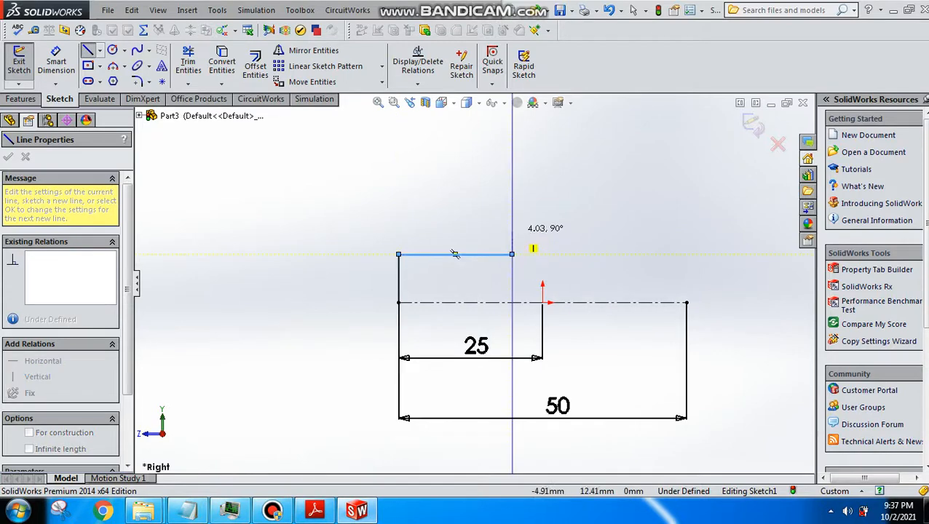
pyautogui.press('Escape')
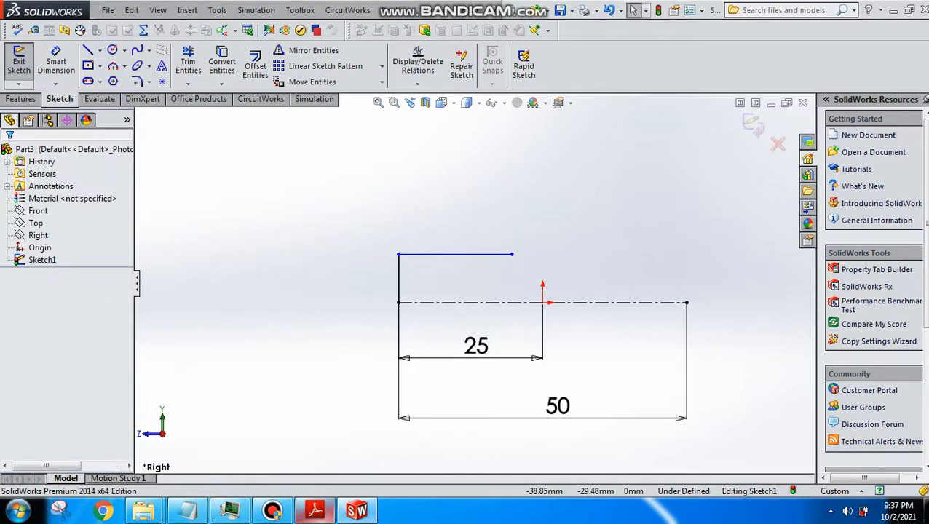
# Continue the profile from the horizontal line's free end with a short vertical step up and a second, shorter horizontal line
pyautogui.click(316, 509)
pyautogui.click(315, 510)
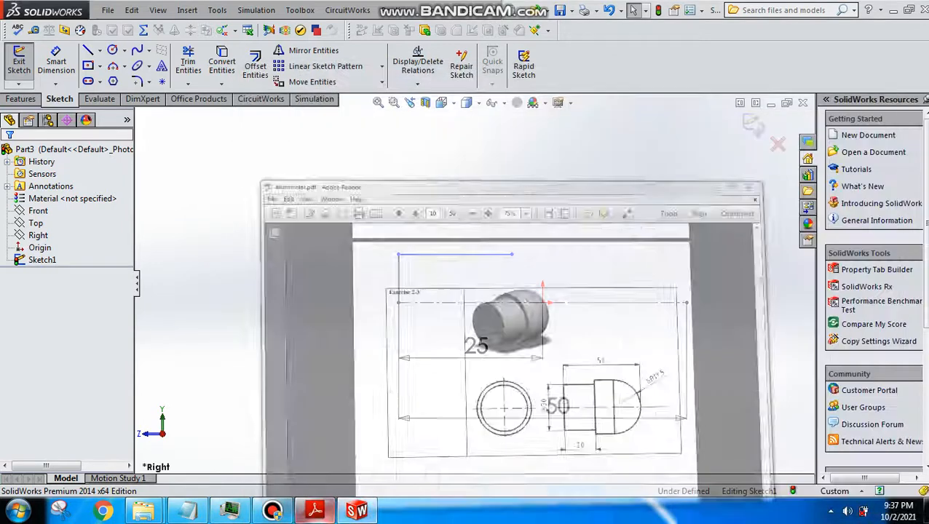
pyautogui.click(88, 50)
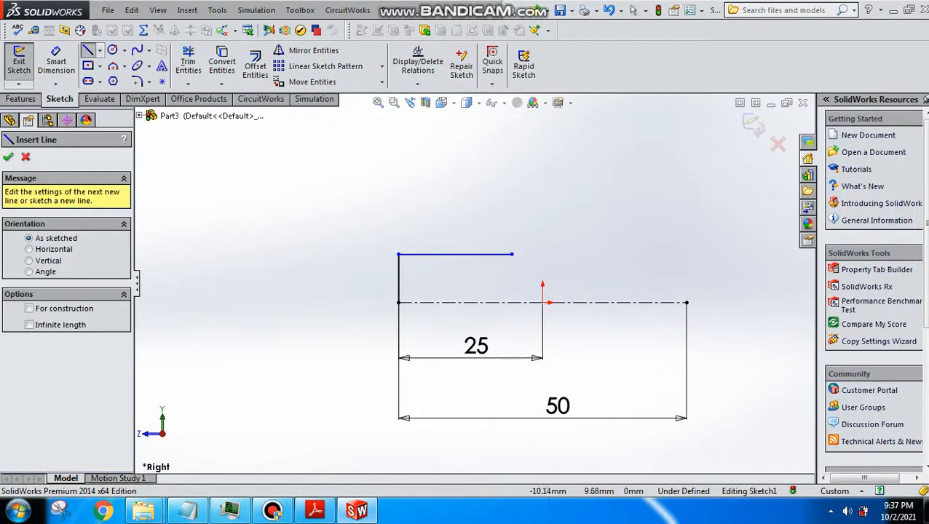
pyautogui.click(512, 254)
pyautogui.click(512, 219)
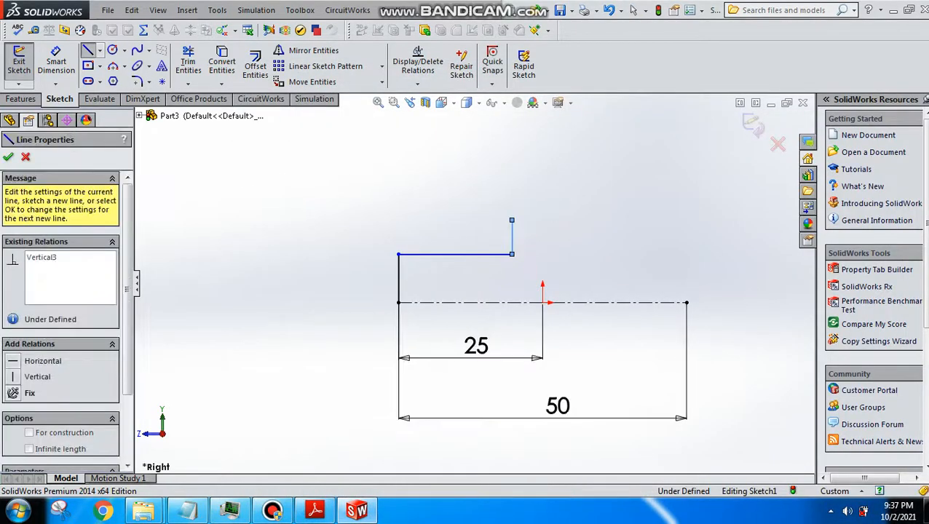
pyautogui.click(585, 220)
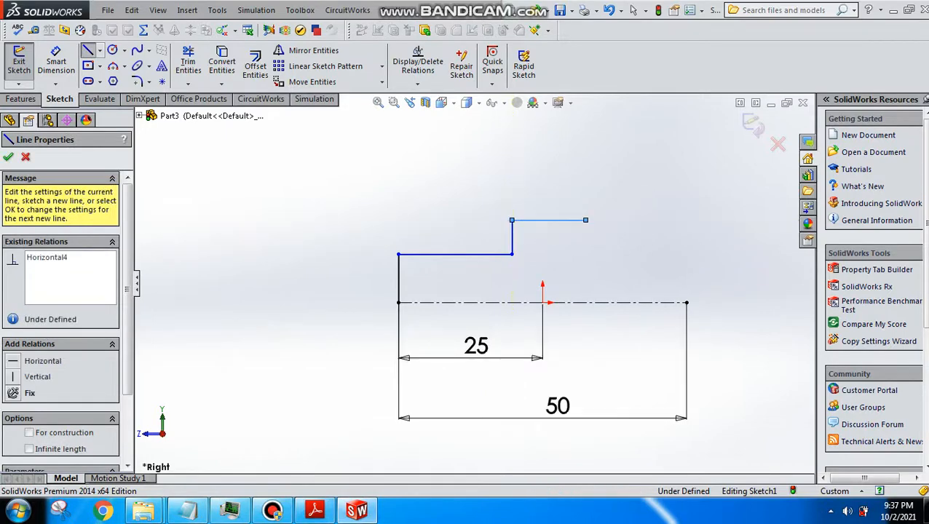
pyautogui.press('Escape')
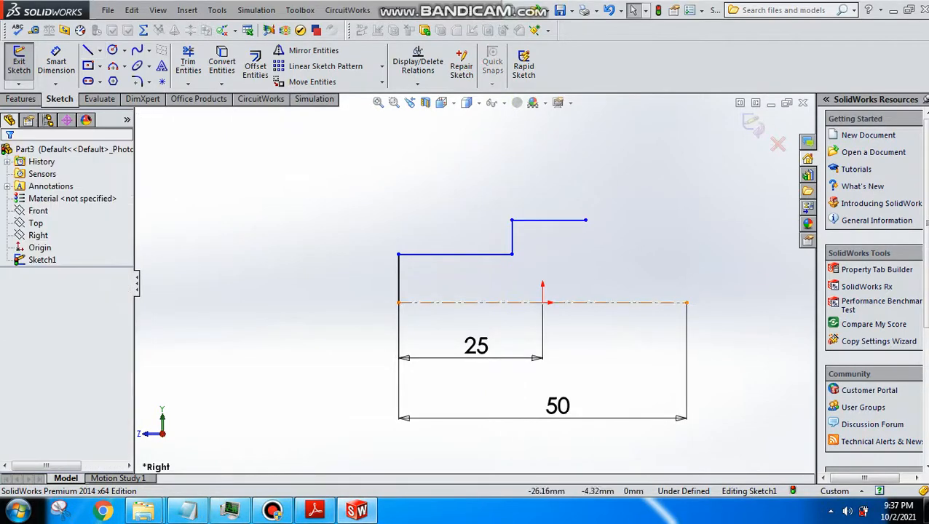
# Check the Exercise 2-3 drawing and dimension the profile's left vertical line as 15 mm
pyautogui.click(315, 509)
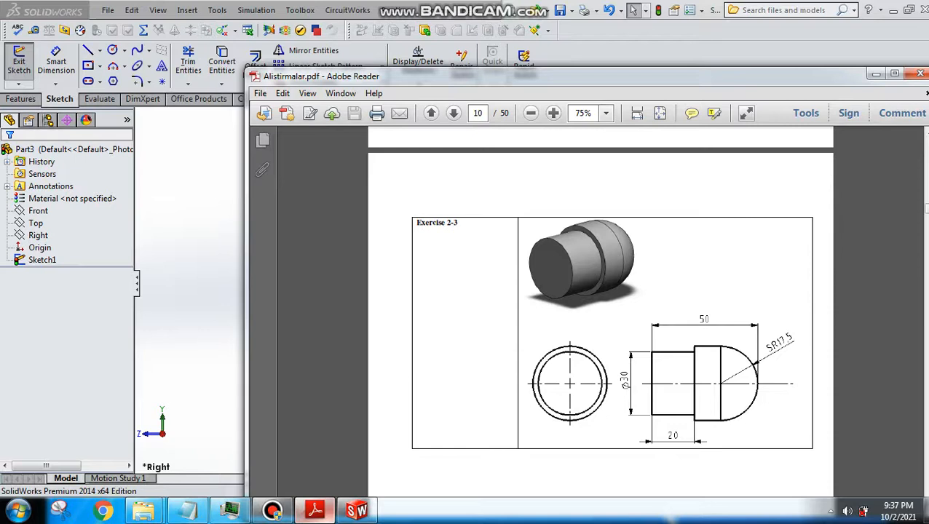
pyautogui.click(315, 509)
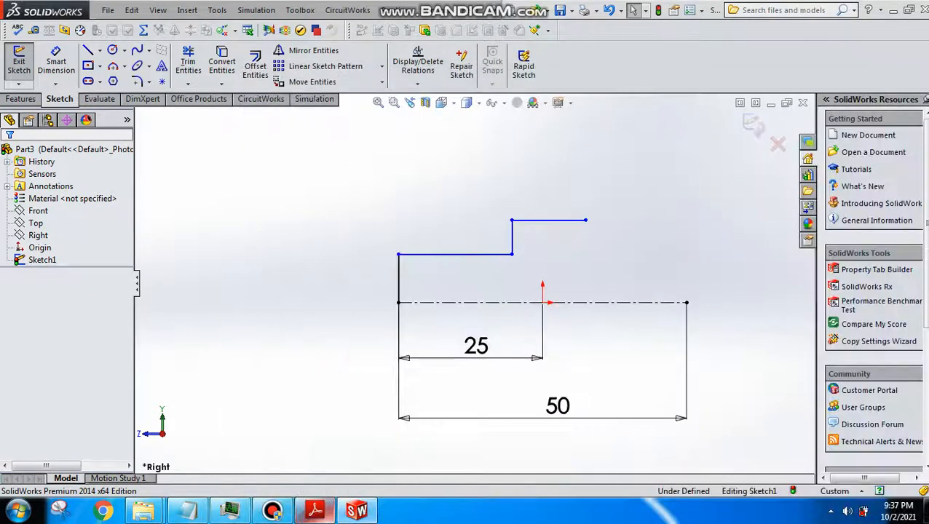
pyautogui.click(314, 509)
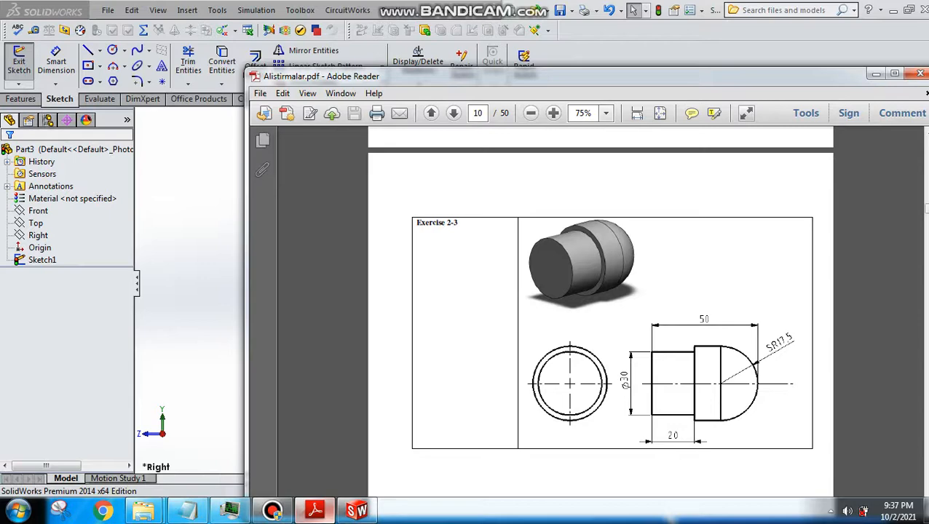
pyautogui.click(315, 510)
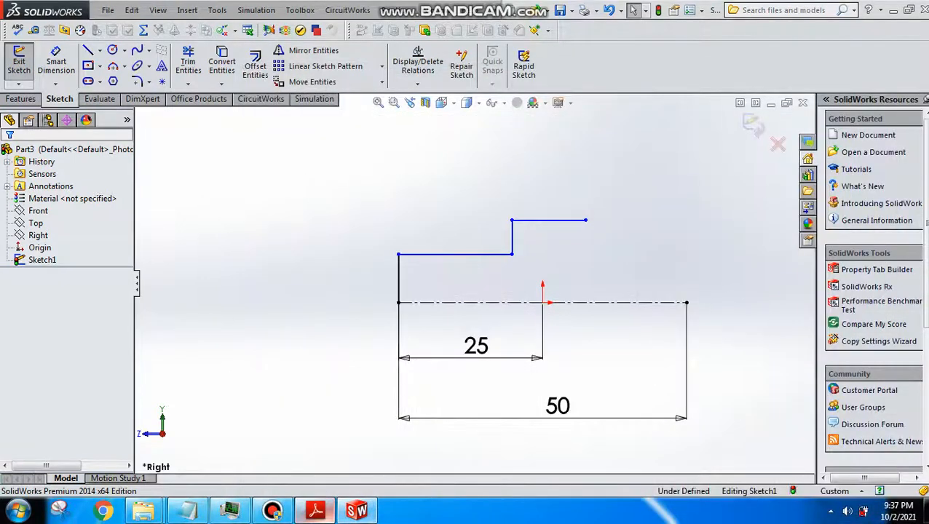
pyautogui.click(315, 509)
pyautogui.click(315, 510)
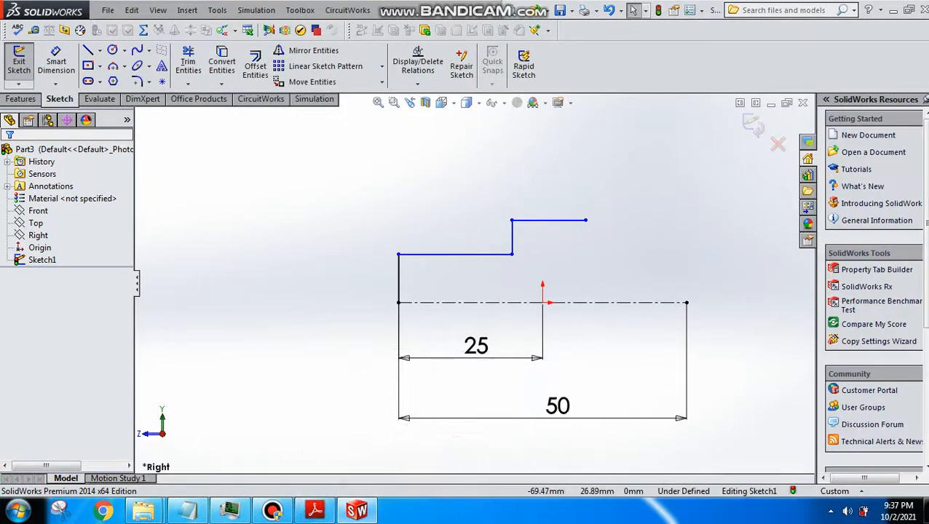
pyautogui.click(398, 278)
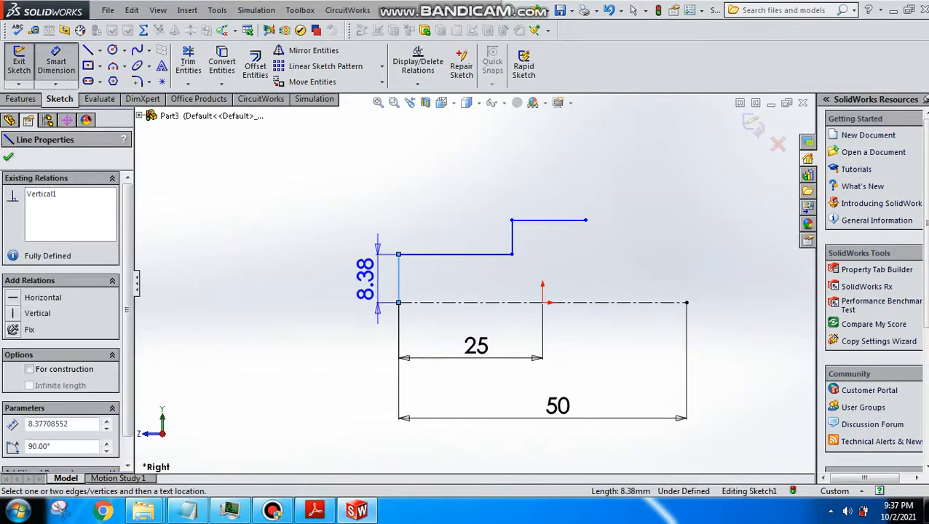
pyautogui.click(364, 279)
pyautogui.write('15')
pyautogui.press('Return')
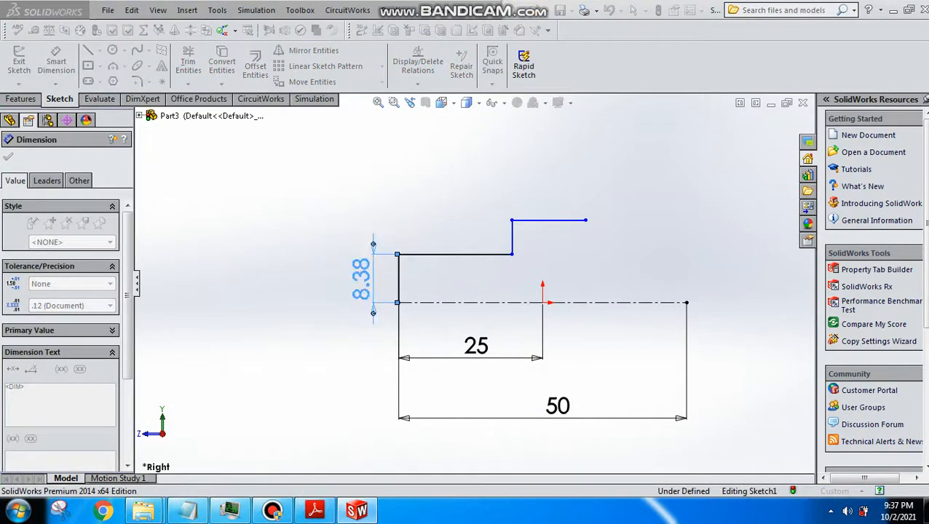
pyautogui.click(315, 509)
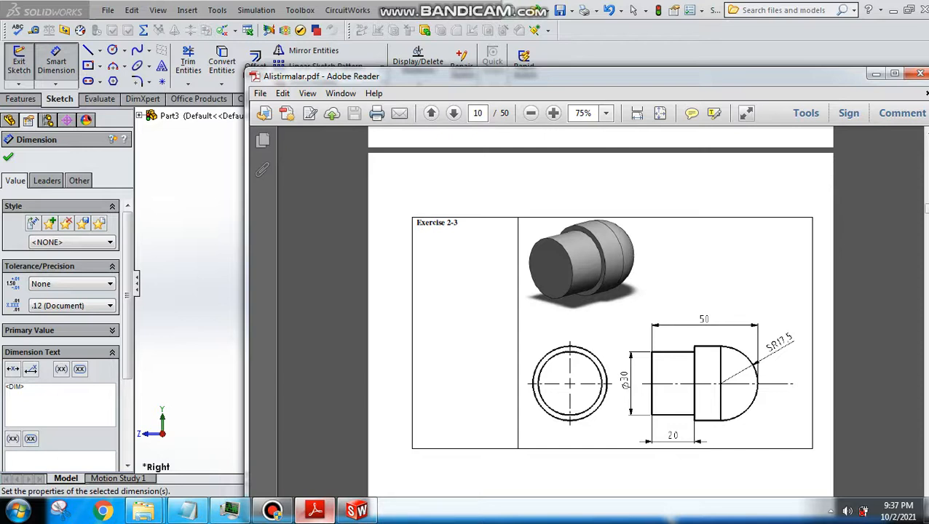
pyautogui.click(314, 510)
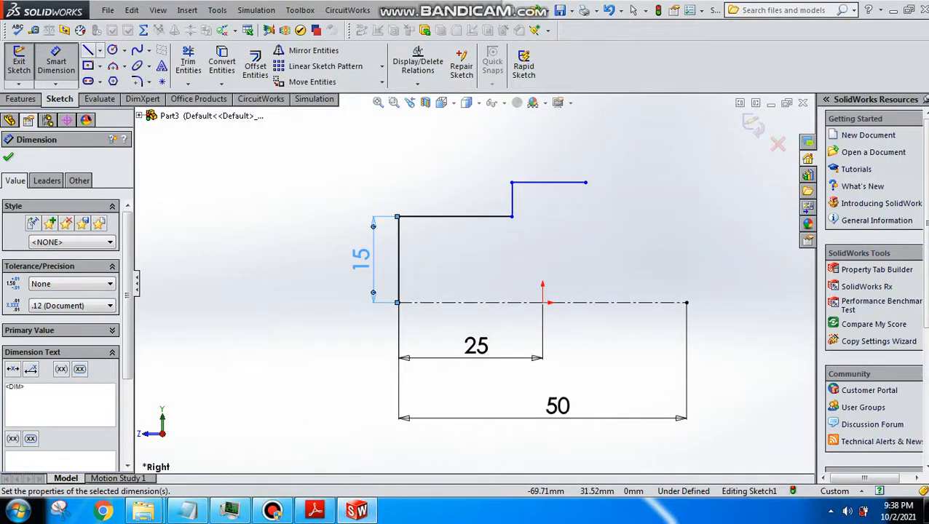
pyautogui.click(87, 49)
pyautogui.click(585, 182)
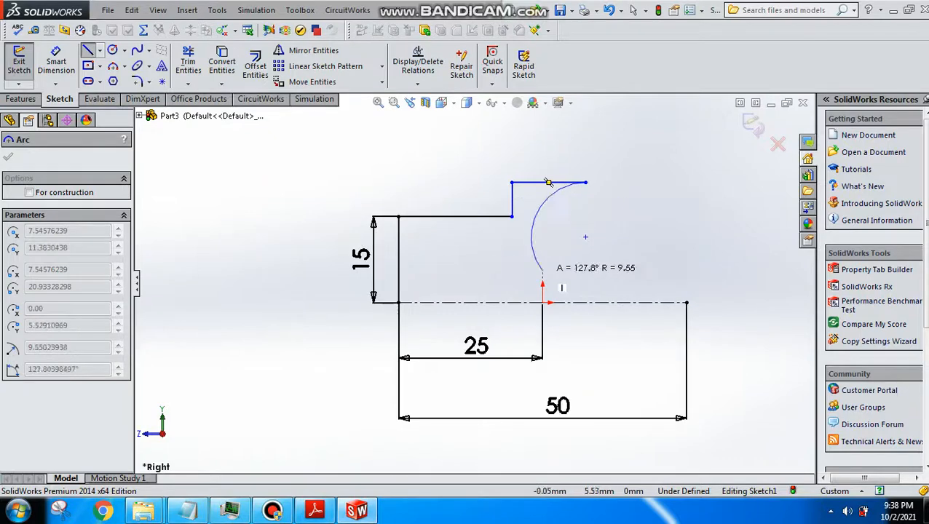
pyautogui.press('Escape')
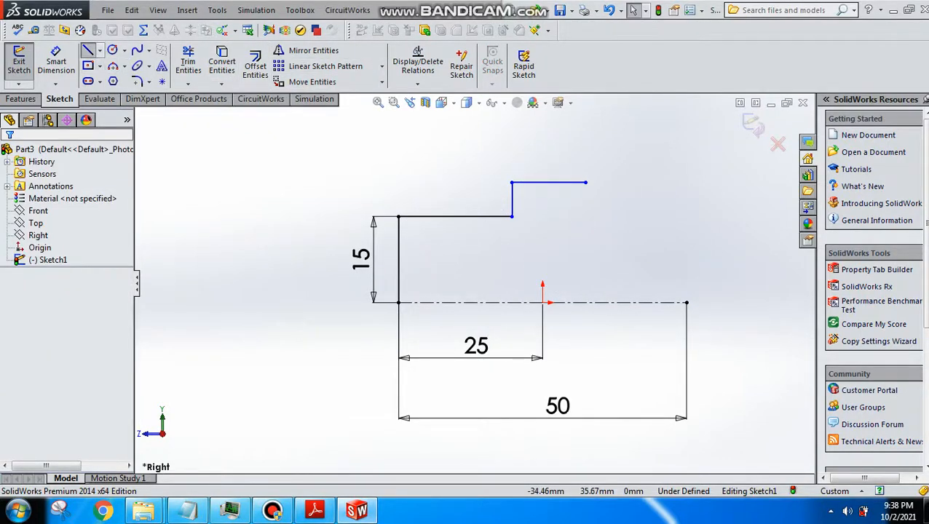
# Sketch a tangent arc of about 21 mm radius from the upper horizontal line's free end down to the level of the centerline
pyautogui.click(88, 50)
pyautogui.click(585, 183)
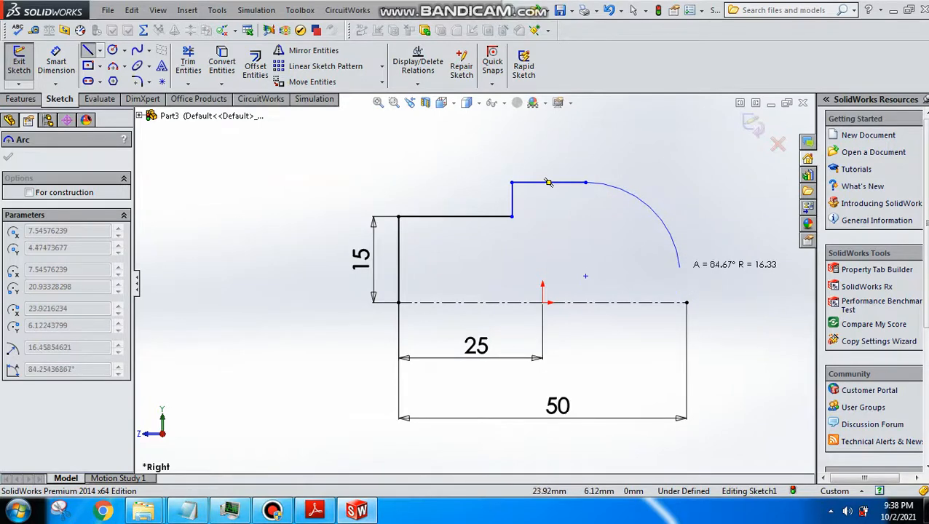
pyautogui.click(723, 313)
pyautogui.click(634, 11)
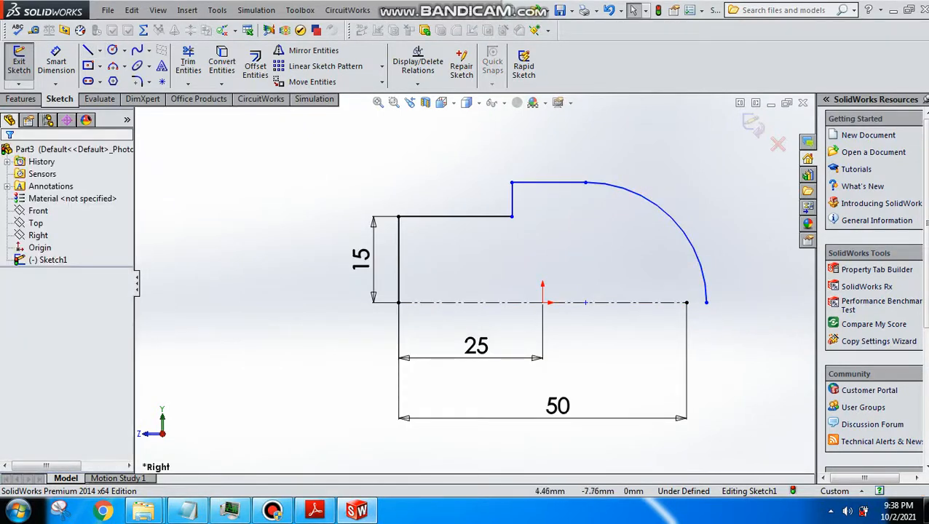
# Check the spherical radius in the Exercise 2-3 drawing and dimension the arc's radius as 17.5 mm
pyautogui.click(56, 62)
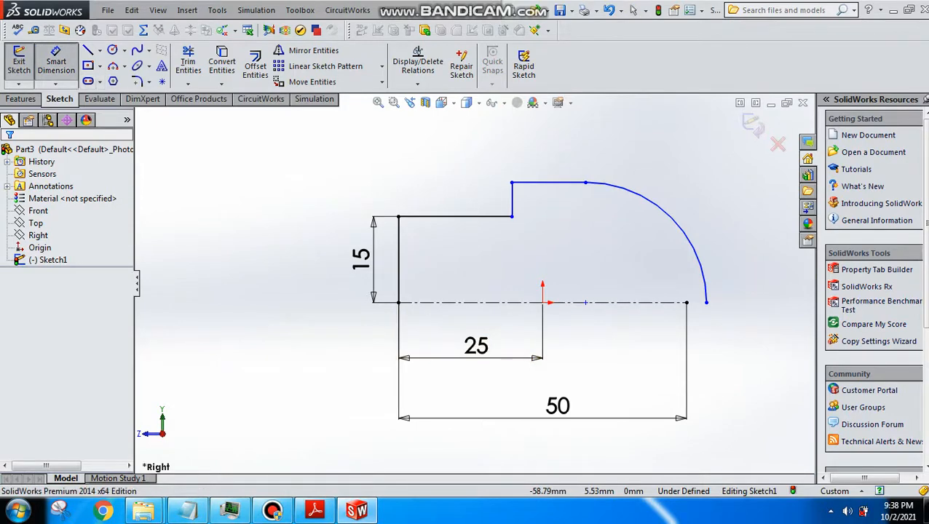
pyautogui.click(315, 509)
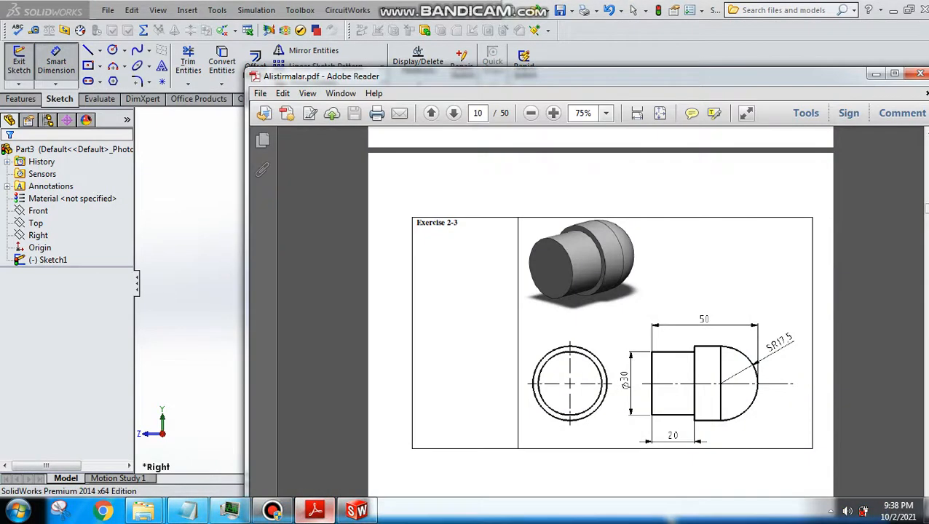
pyautogui.click(315, 510)
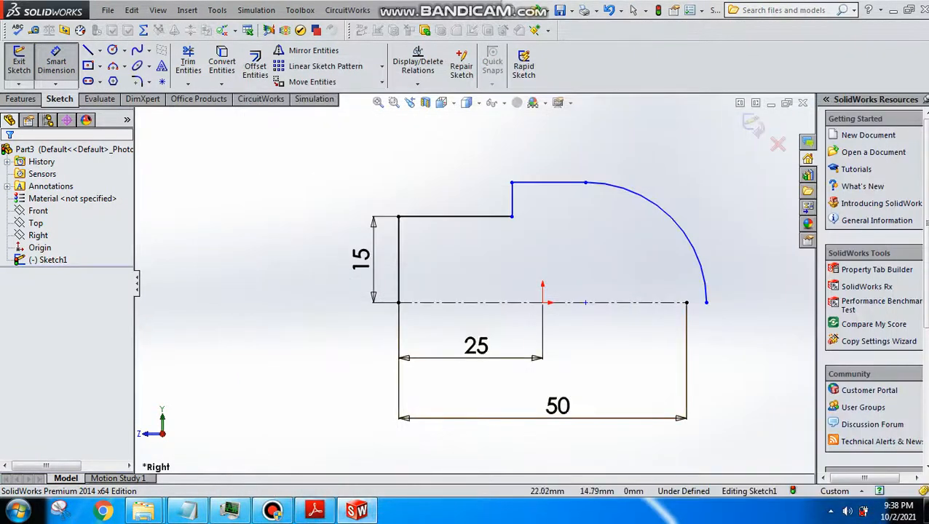
pyautogui.click(672, 220)
pyautogui.click(679, 184)
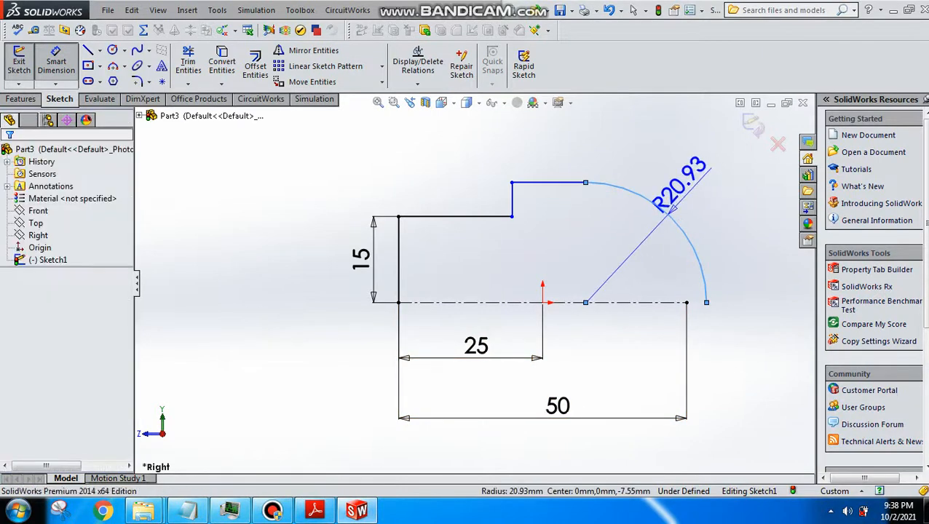
pyautogui.write('1')
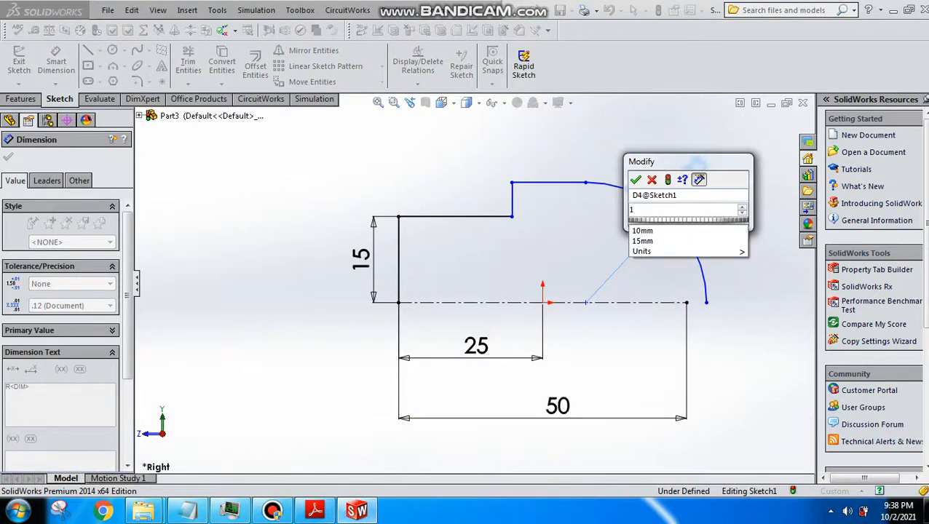
pyautogui.write('7.5')
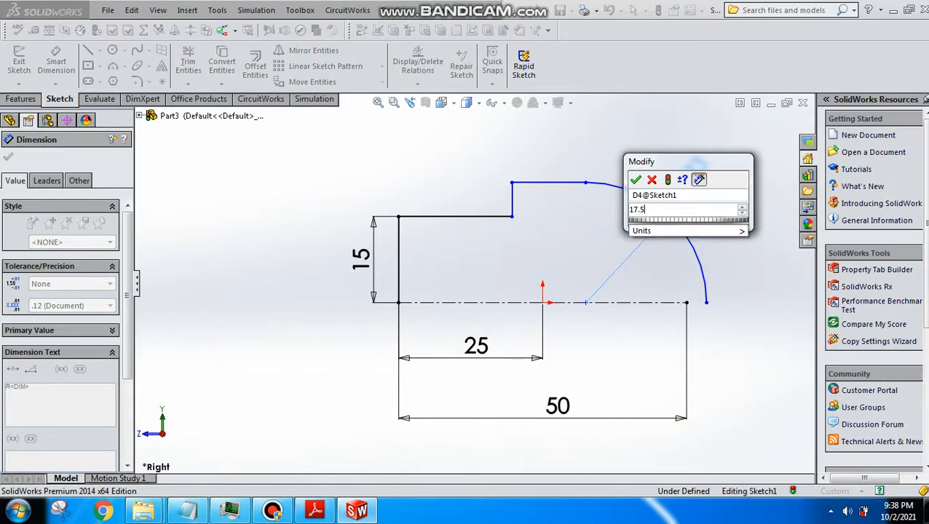
pyautogui.press('Return')
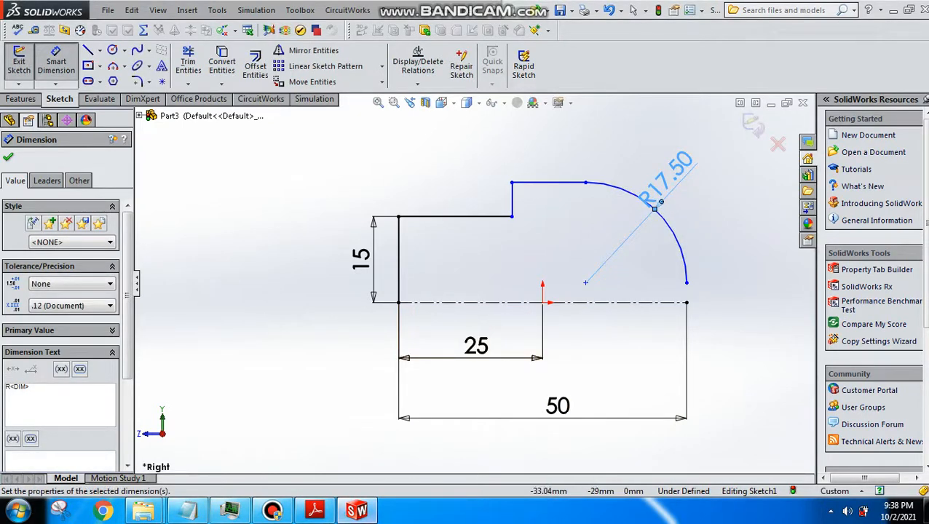
# Check the Exercise 2-3 drawing and dimension the profile's lower horizontal line as 20 mm
pyautogui.click(316, 509)
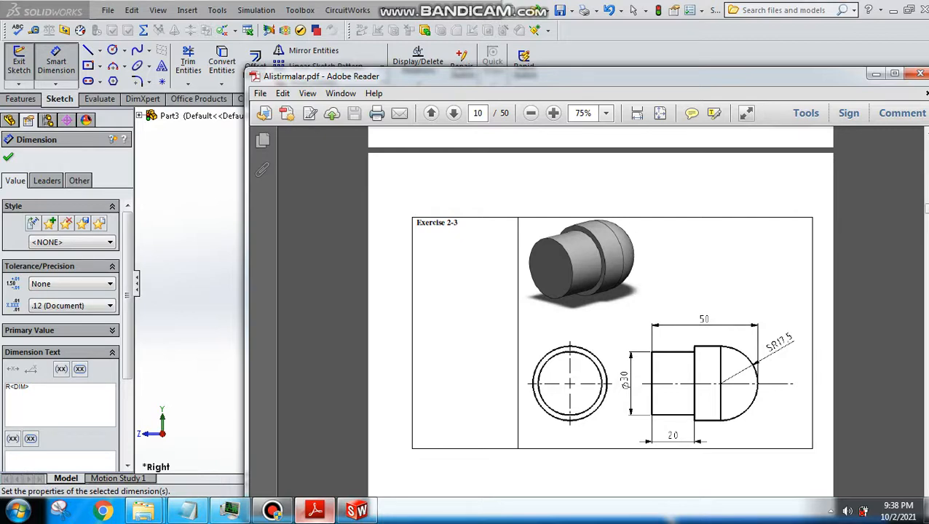
pyautogui.click(315, 510)
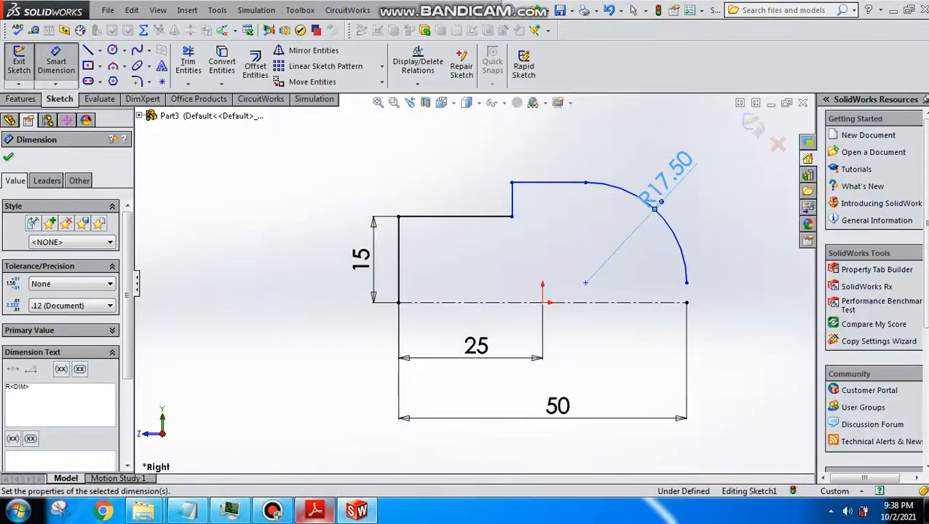
pyautogui.click(315, 509)
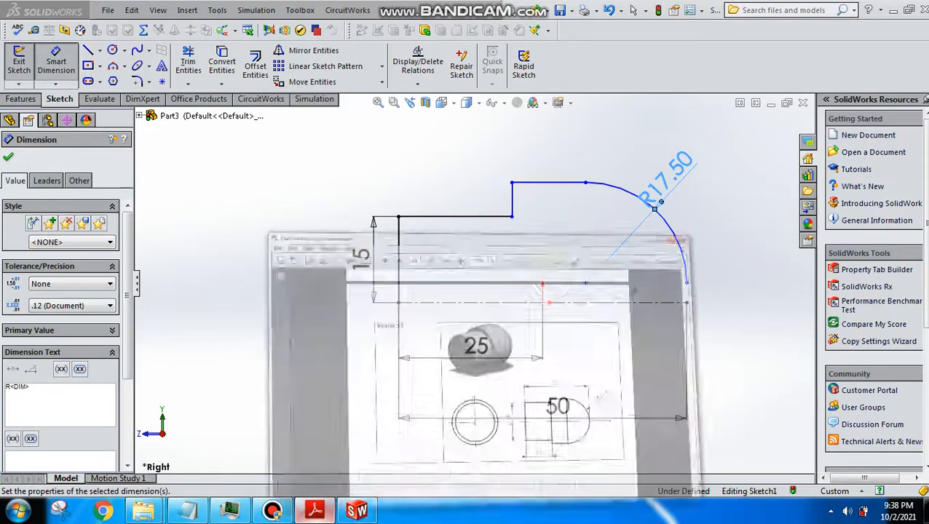
pyautogui.click(315, 510)
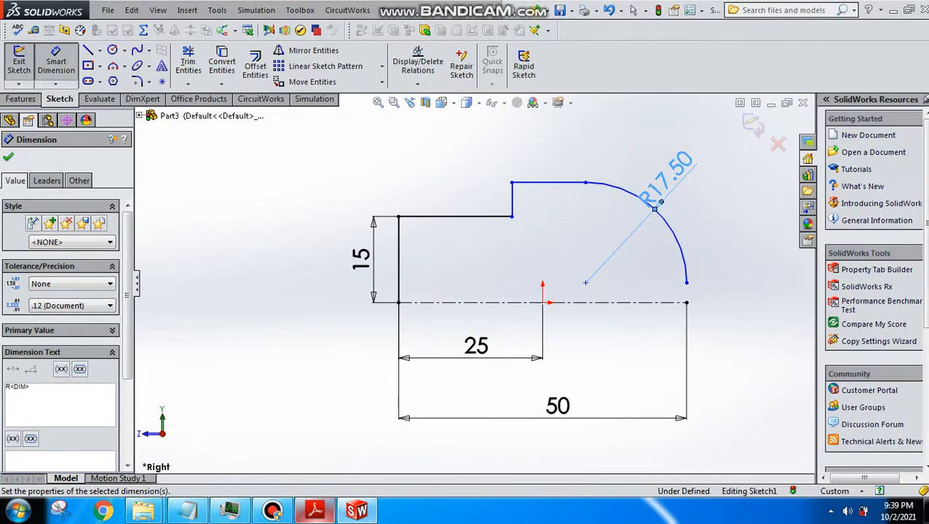
pyautogui.click(316, 509)
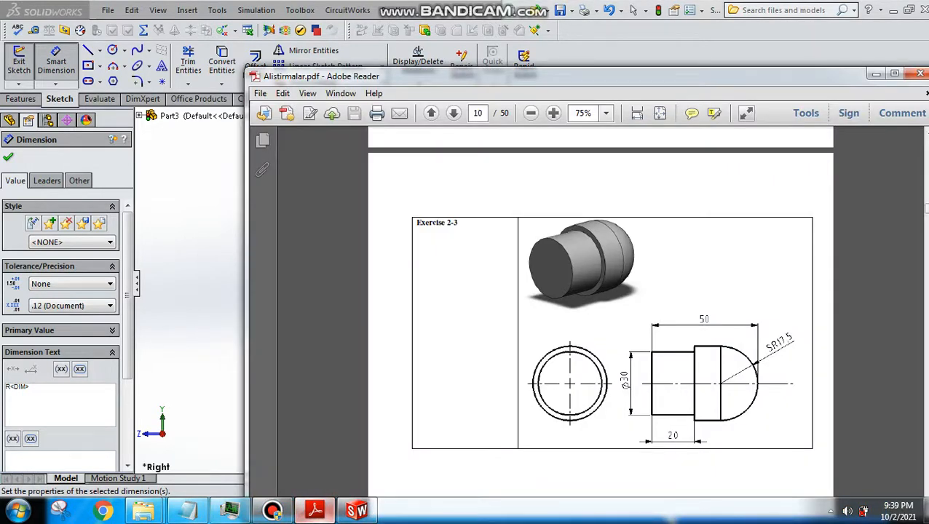
pyautogui.click(315, 510)
pyautogui.moveTo(356, 510)
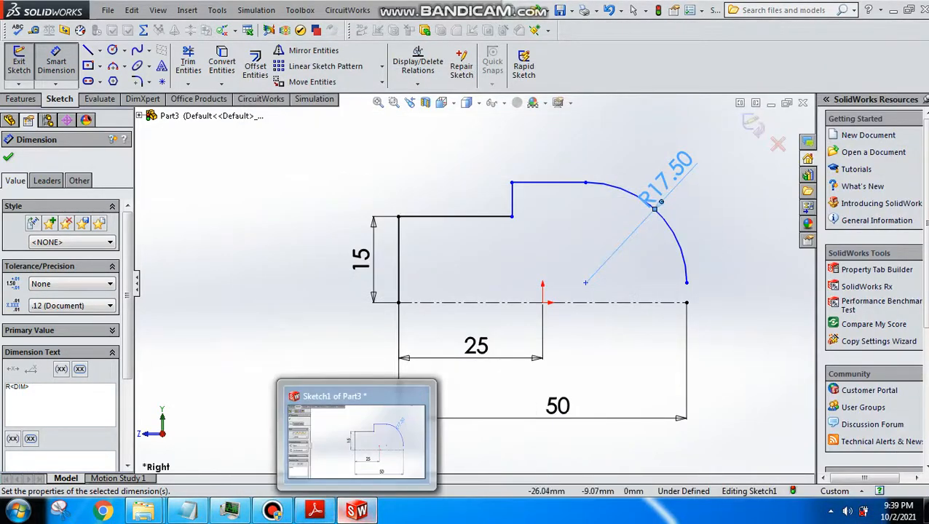
pyautogui.click(455, 216)
pyautogui.click(445, 181)
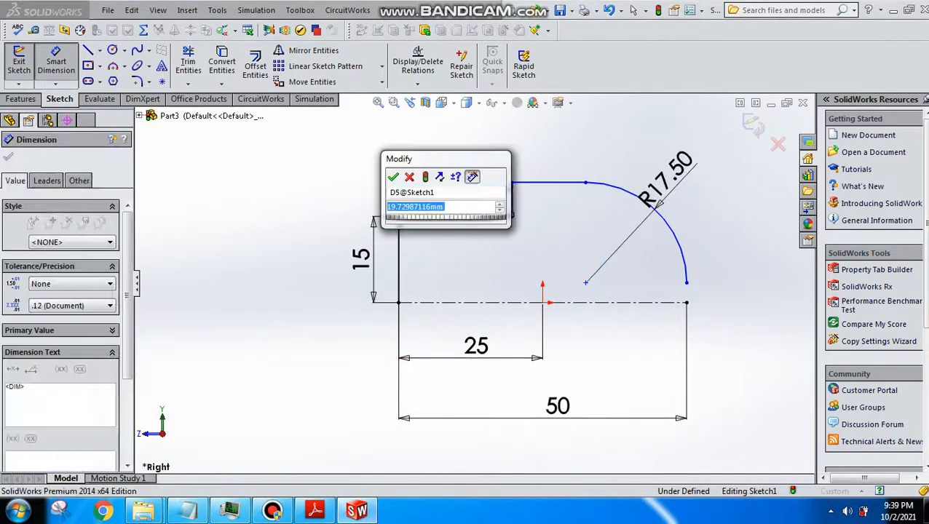
pyautogui.write('20')
pyautogui.press('Return')
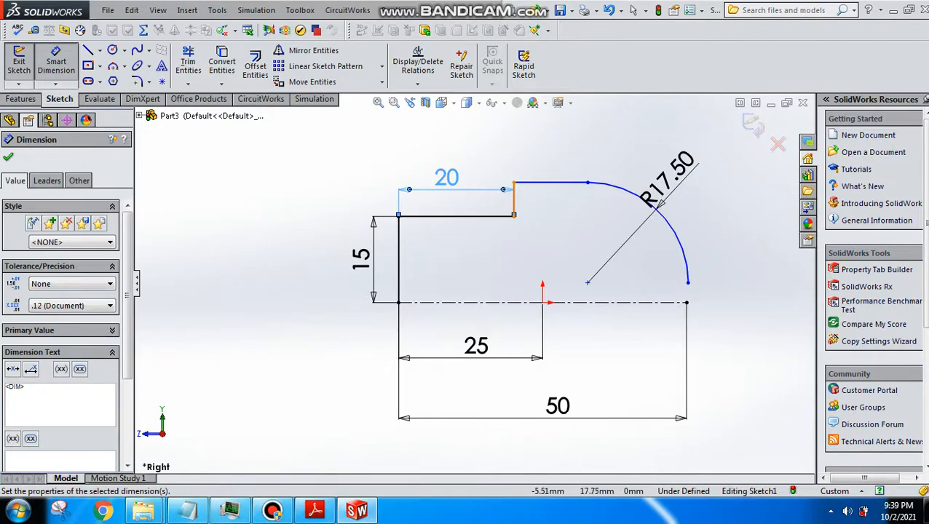
# Dimension the short vertical step line between the two horizontal lines as 6 mm
pyautogui.click(513, 198)
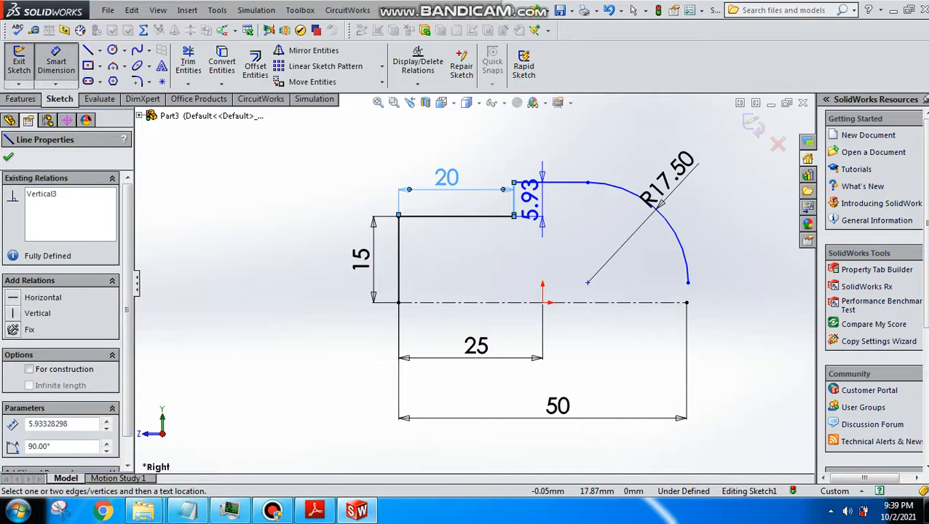
pyautogui.click(530, 197)
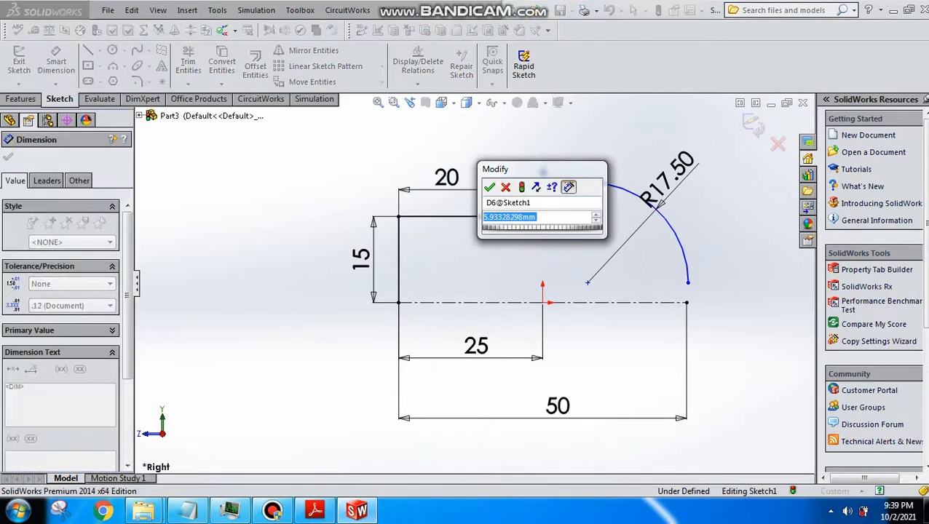
pyautogui.write('6')
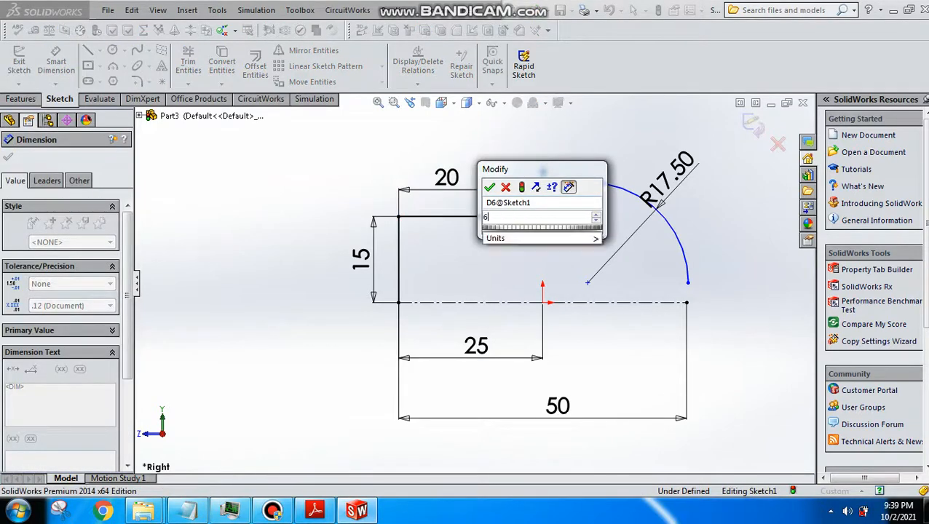
pyautogui.press('Return')
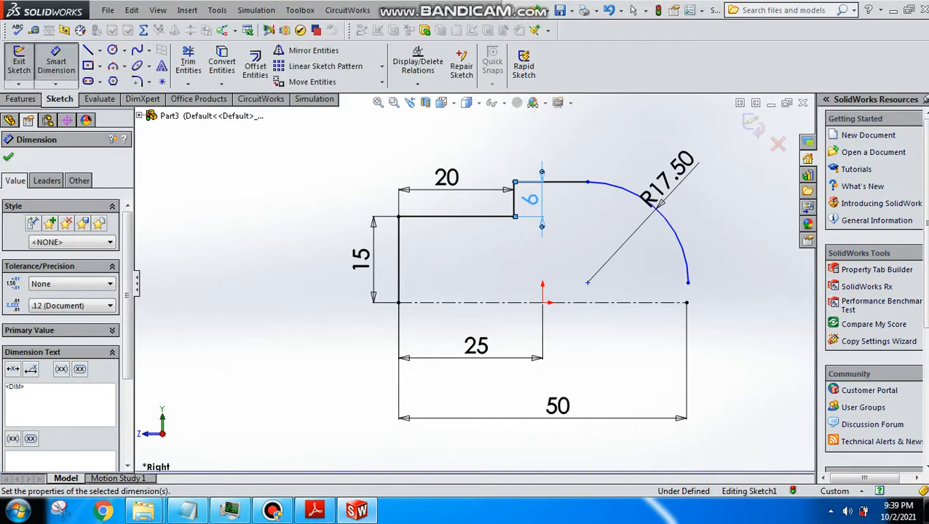
# Check the Exercise 2-3 drawing and delete the 6 mm dimension from the short vertical step line
pyautogui.click(314, 510)
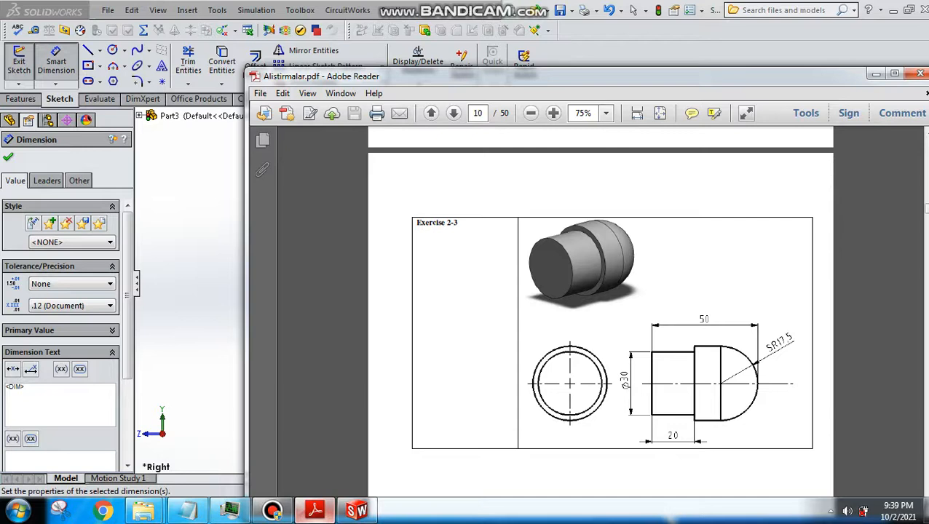
pyautogui.click(314, 509)
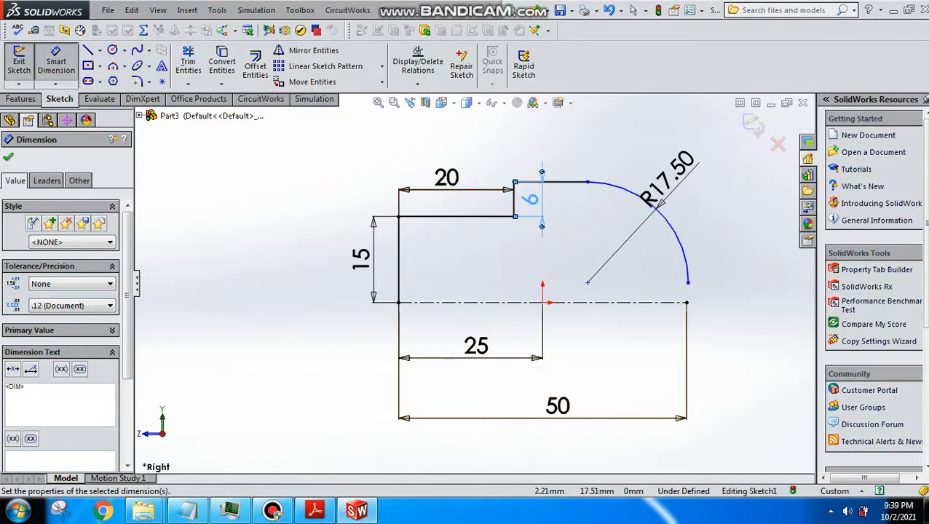
pyautogui.press('Escape')
pyautogui.click(534, 195)
pyautogui.press('Delete')
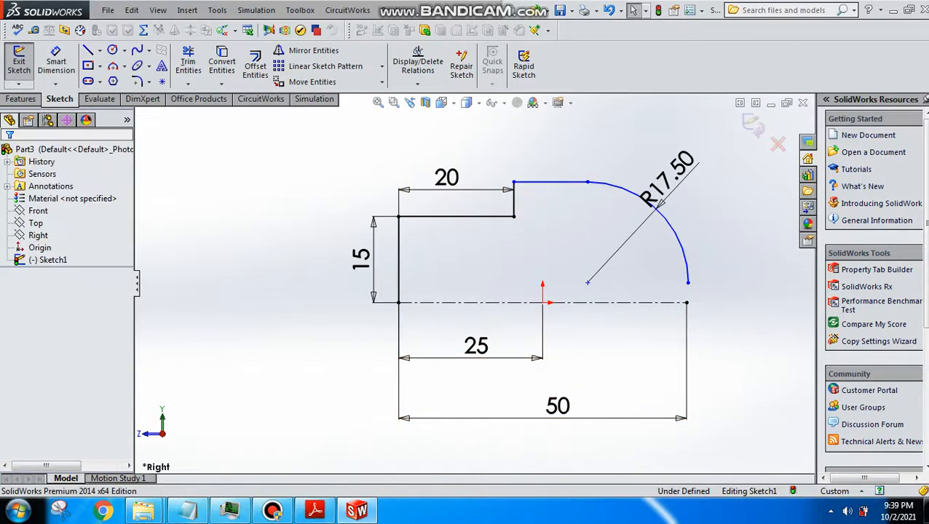
# Dimension the distance between the upper horizontal line and the centerline as 17.5 mm
pyautogui.click(55, 62)
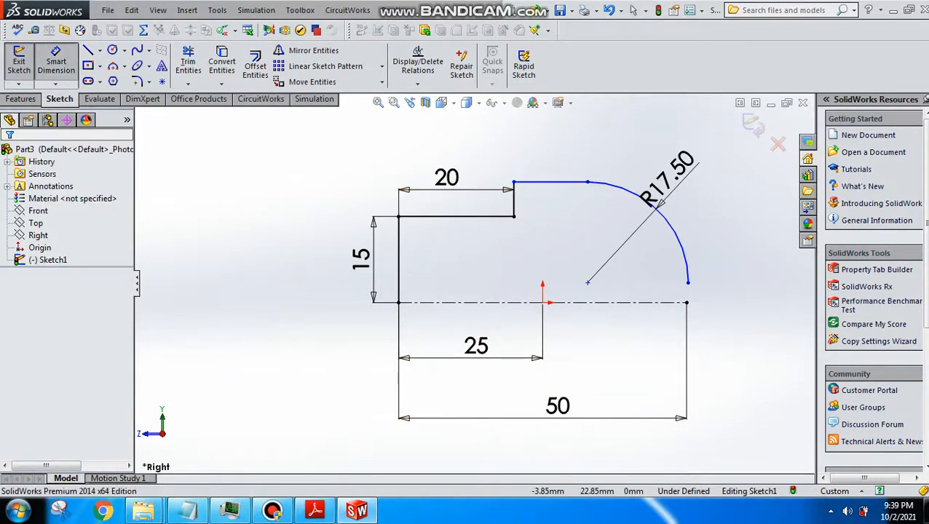
pyautogui.click(551, 181)
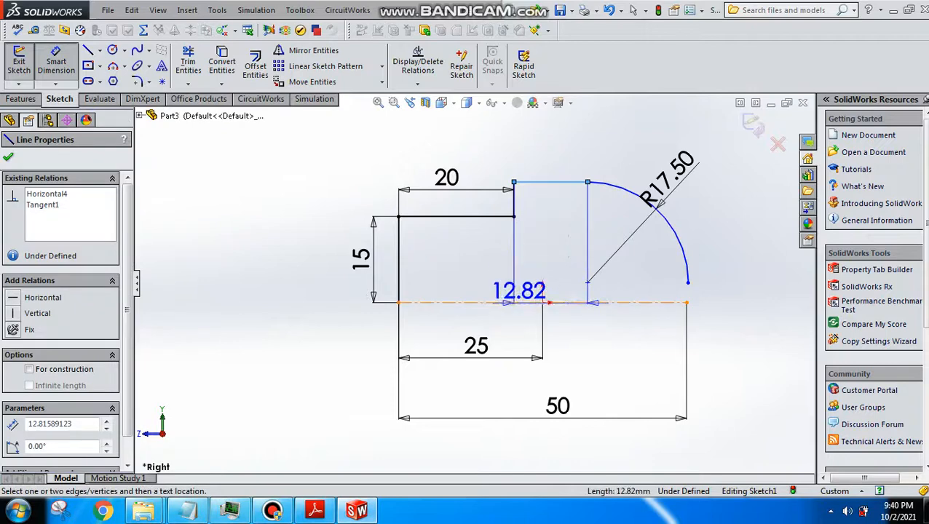
pyautogui.click(520, 302)
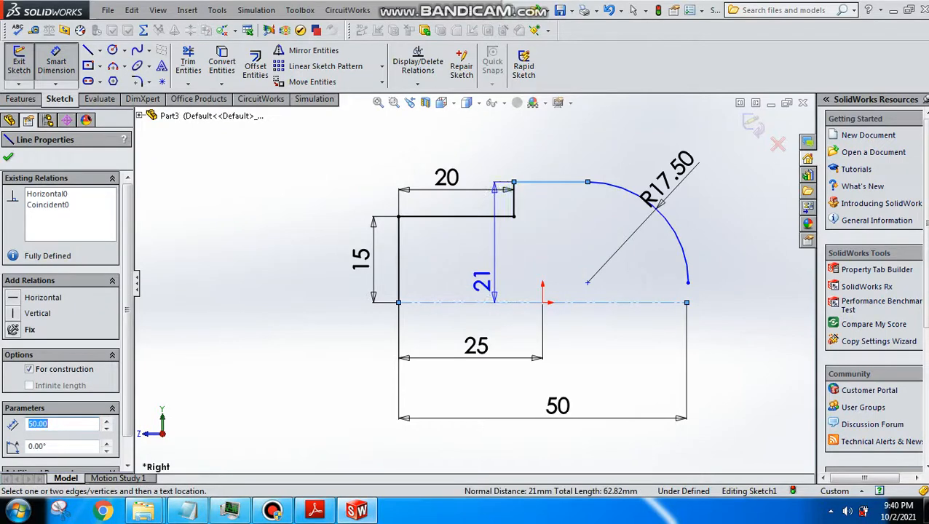
pyautogui.click(482, 284)
pyautogui.write('17.5')
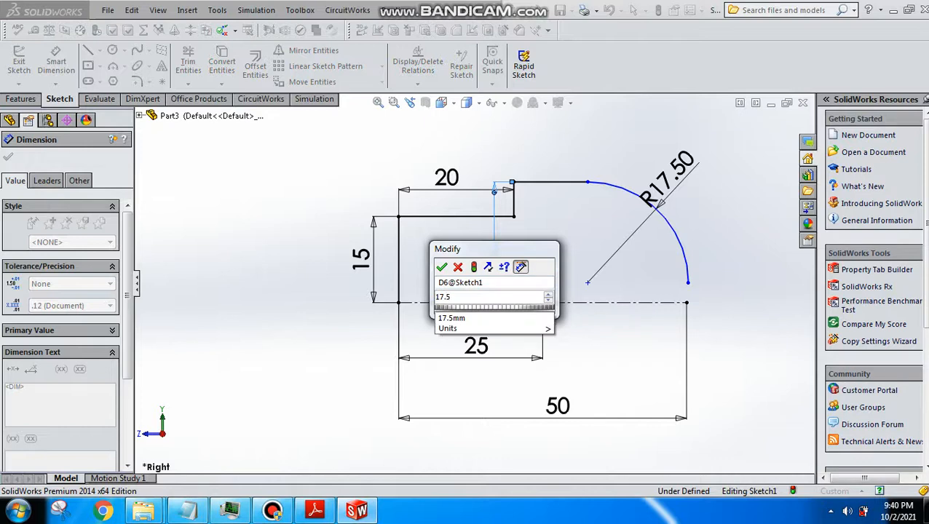
pyautogui.press('Return')
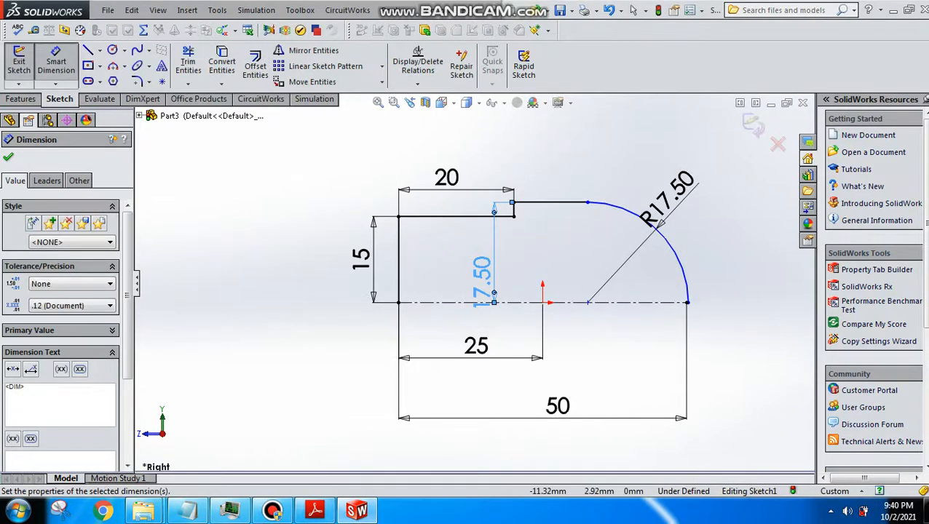
# Delete the R17.50 tangent arc together with its radius dimension
pyautogui.scroll(1, 691, 316)
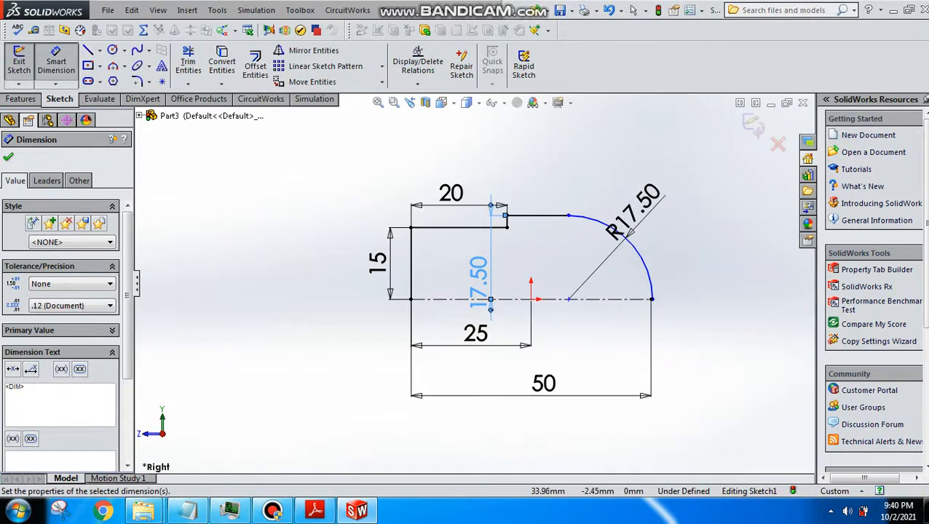
pyautogui.scroll(-4, 709, 315)
pyautogui.scroll(2, 604, 305)
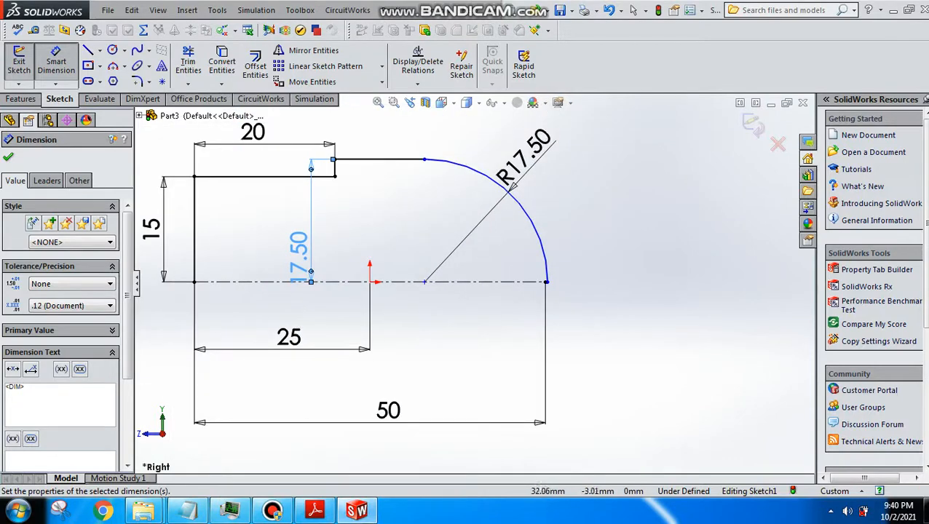
pyautogui.scroll(3, 437, 273)
pyautogui.scroll(-2, 369, 229)
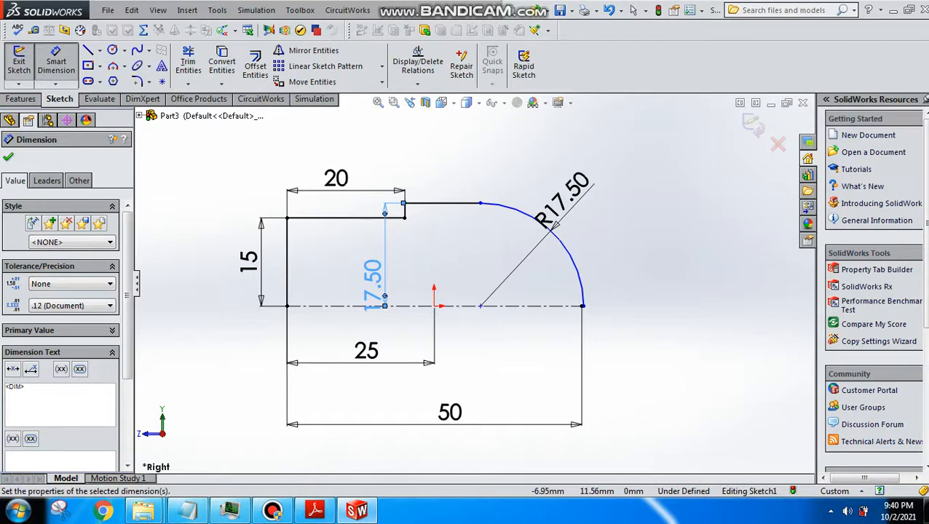
pyautogui.press('Escape')
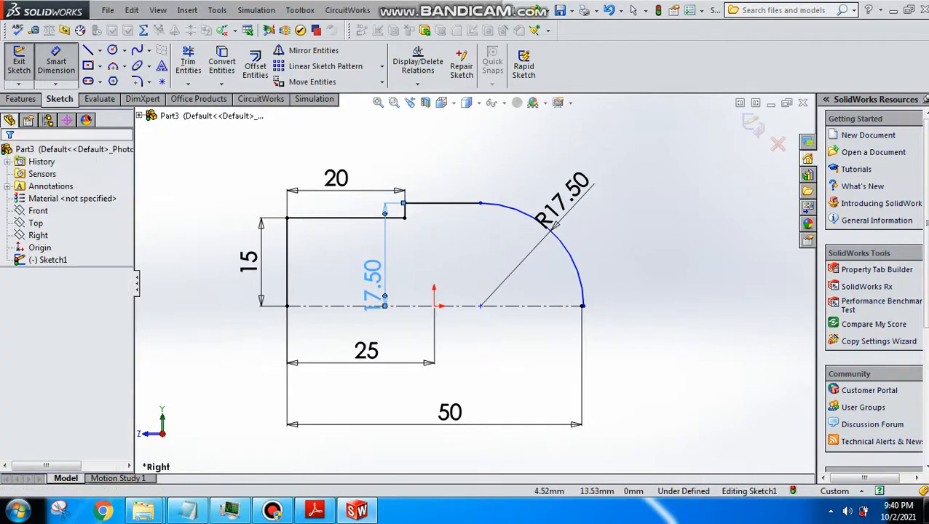
pyautogui.click(572, 259)
pyautogui.press('Delete')
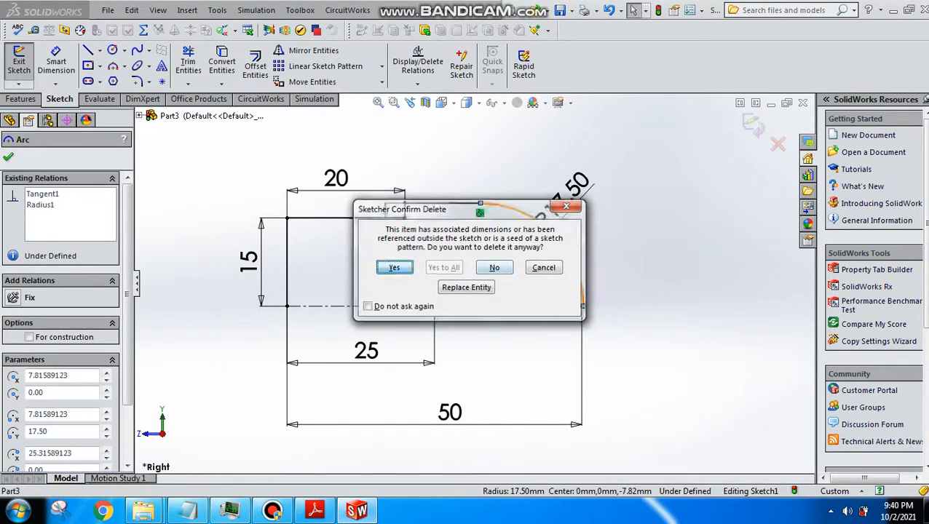
pyautogui.press('Return')
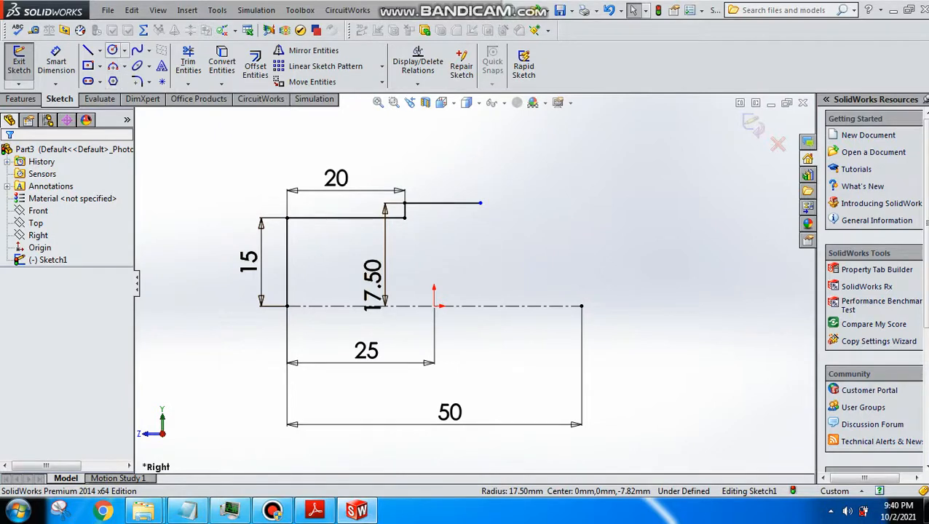
pyautogui.click(112, 51)
pyautogui.click(582, 306)
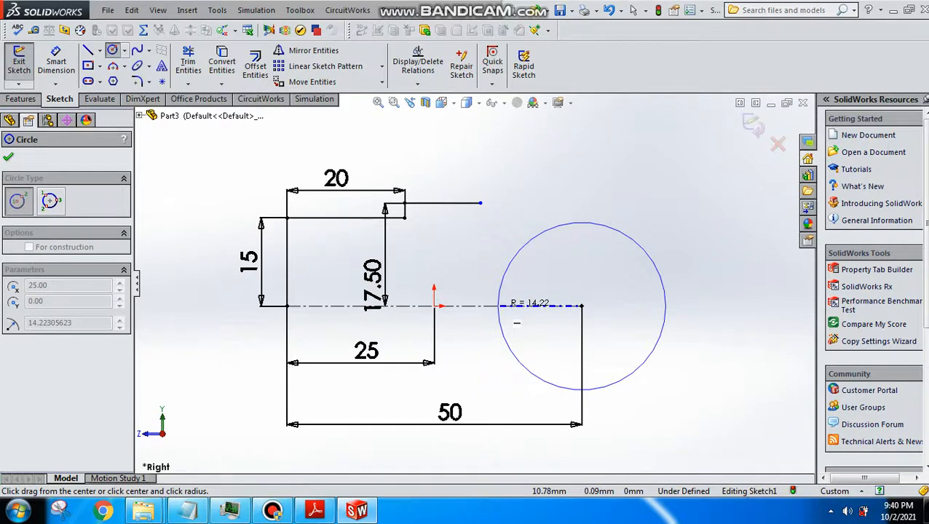
pyautogui.press('Escape')
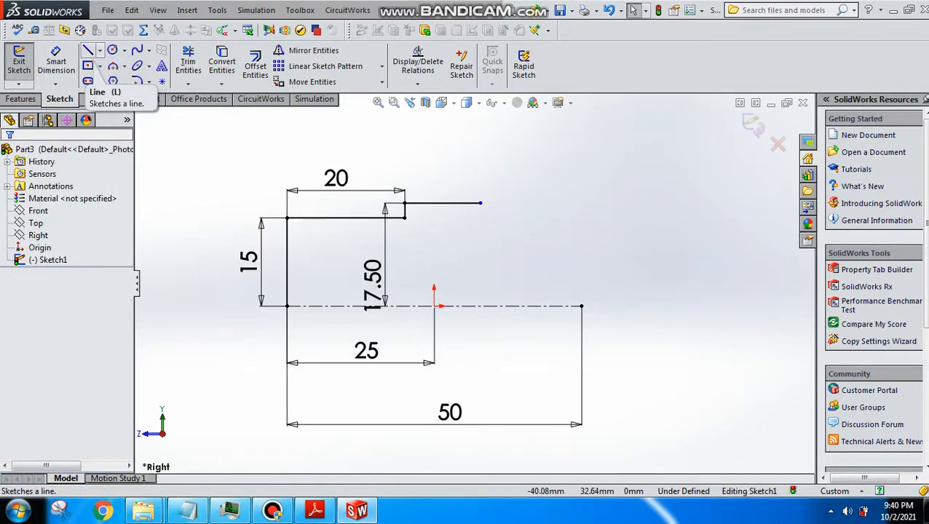
# Sketch a construction centerline about 14 mm long along the main centerline, from its dome-side endpoint back toward the origin
pyautogui.click(99, 50)
pyautogui.click(127, 79)
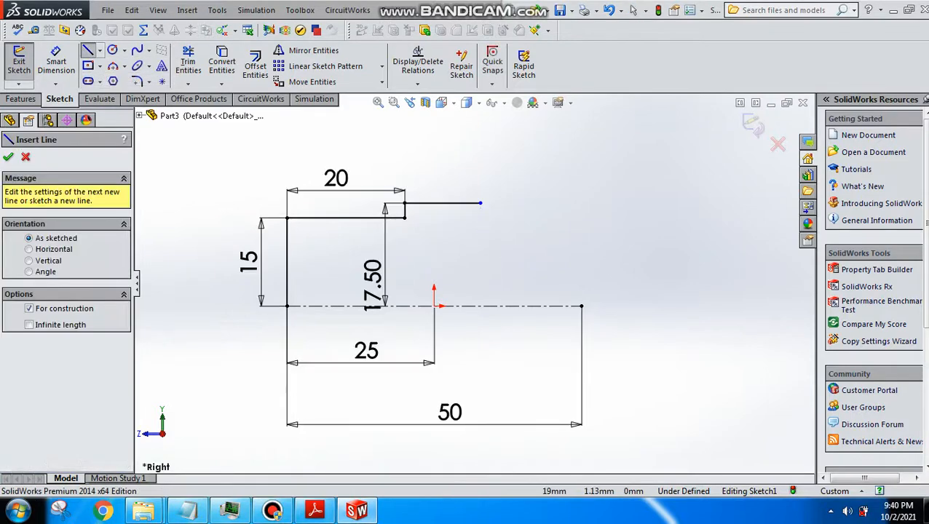
pyautogui.click(580, 305)
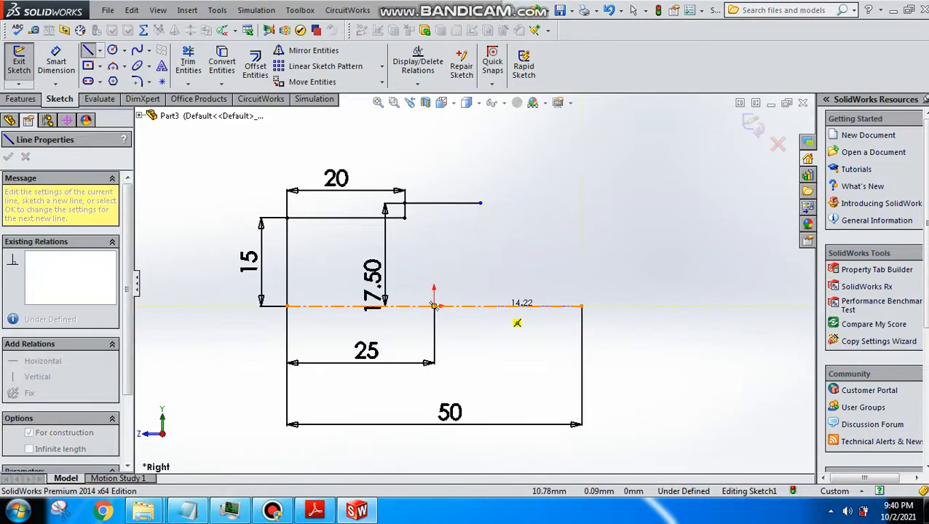
pyautogui.click(498, 306)
pyautogui.press('Escape')
# Dimension the short construction line between its two endpoints as 17.5 mm to locate the dome's center
pyautogui.click(56, 62)
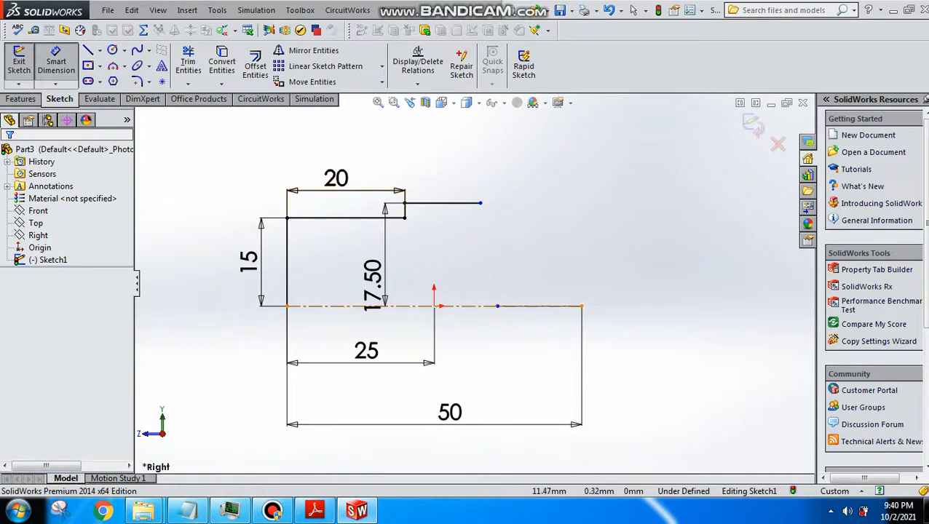
pyautogui.click(502, 305)
pyautogui.press('Escape')
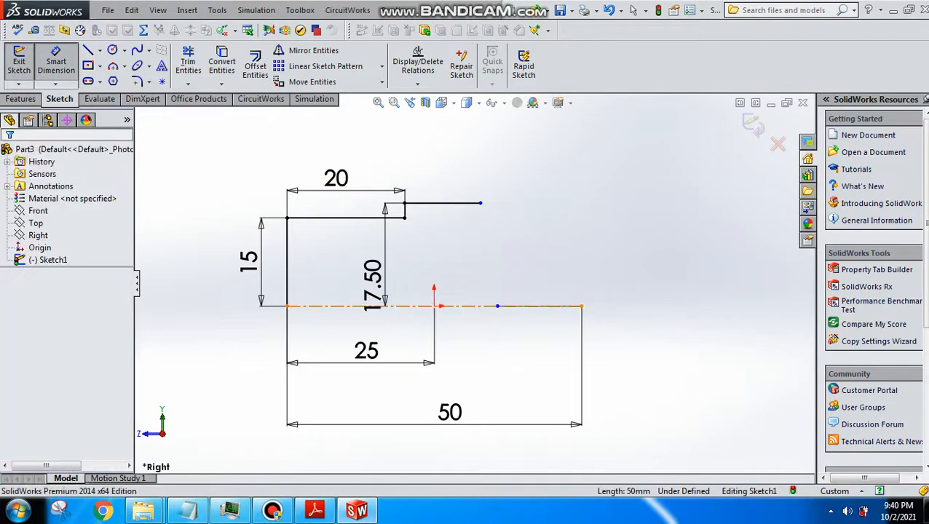
pyautogui.click(497, 306)
pyautogui.click(581, 306)
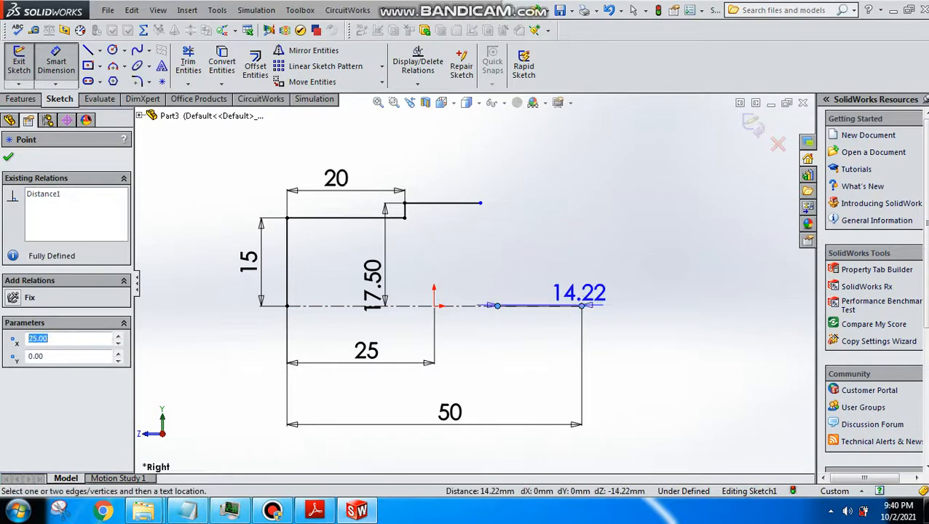
pyautogui.click(539, 275)
pyautogui.write('17')
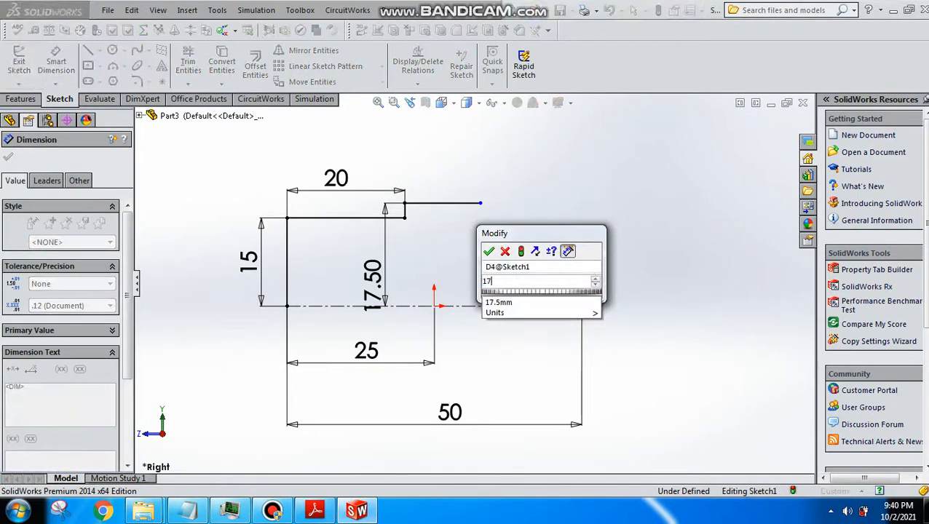
pyautogui.write('.5')
pyautogui.press('Return')
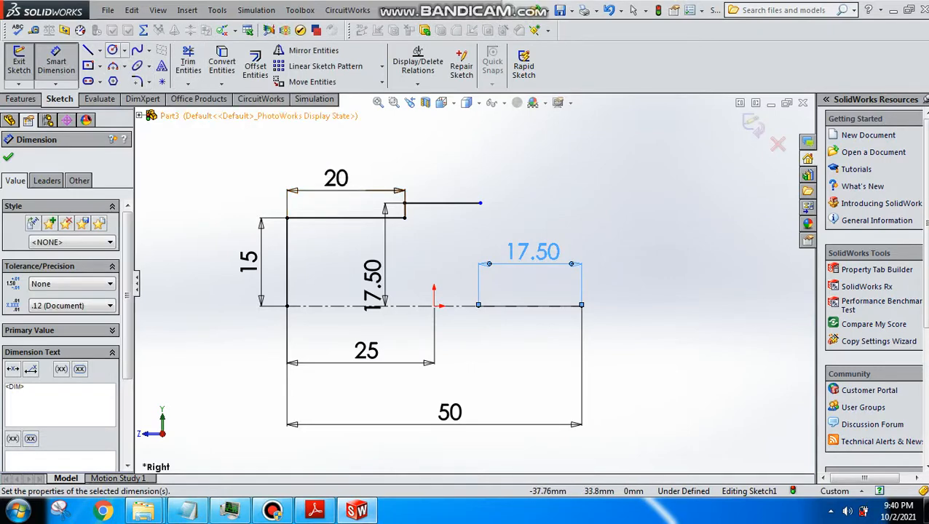
# Sketch a 17.5 mm radius circle centered on the short construction line's inner endpoint, passing through the upper horizontal line's free end
pyautogui.click(113, 49)
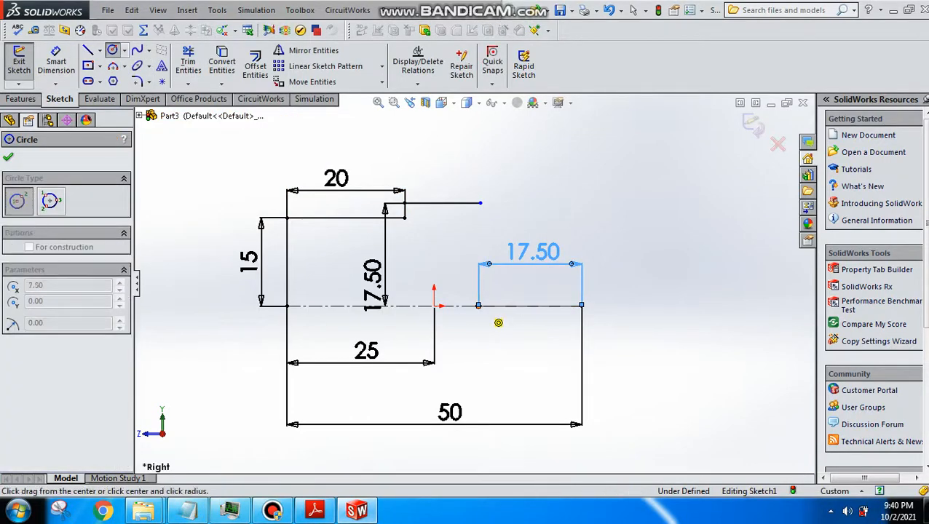
pyautogui.click(478, 305)
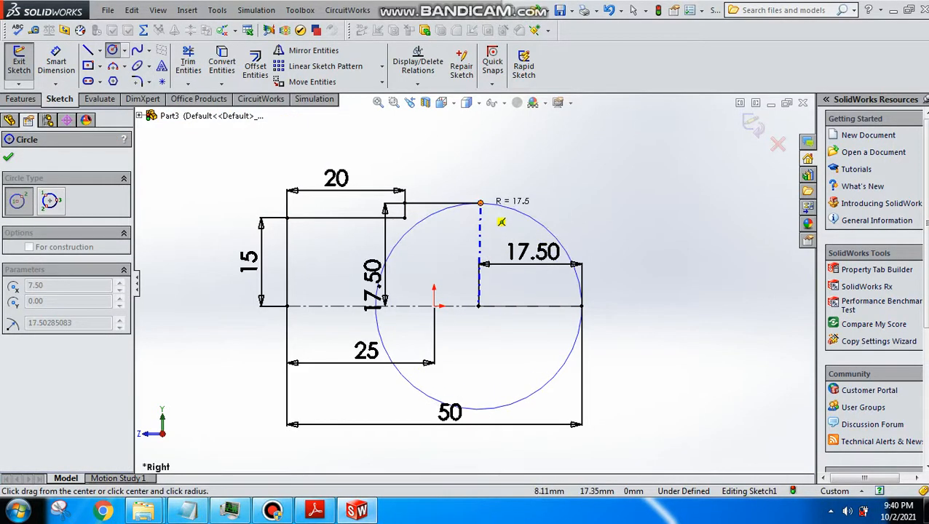
pyautogui.click(480, 202)
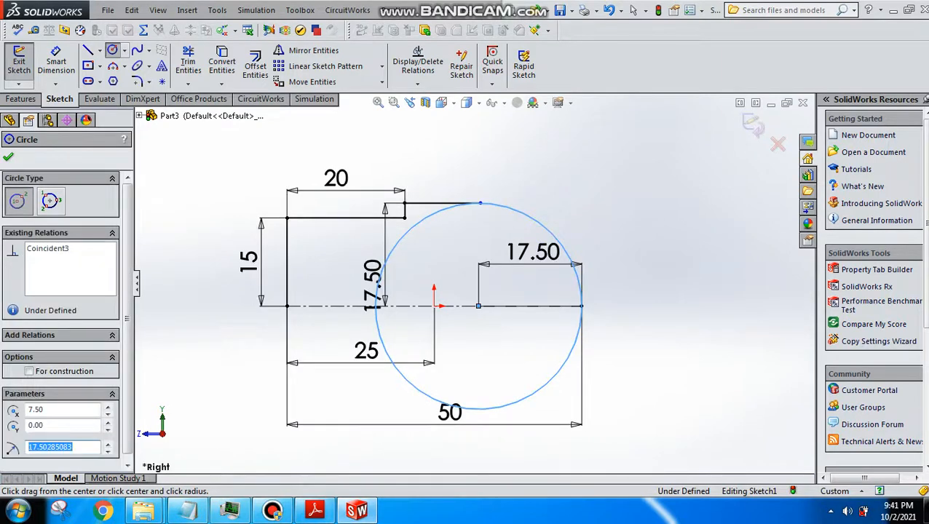
pyautogui.press('Escape')
# Trim away the circle's upper portion facing the stepped end, keeping the rest of the circle in place
pyautogui.click(188, 65)
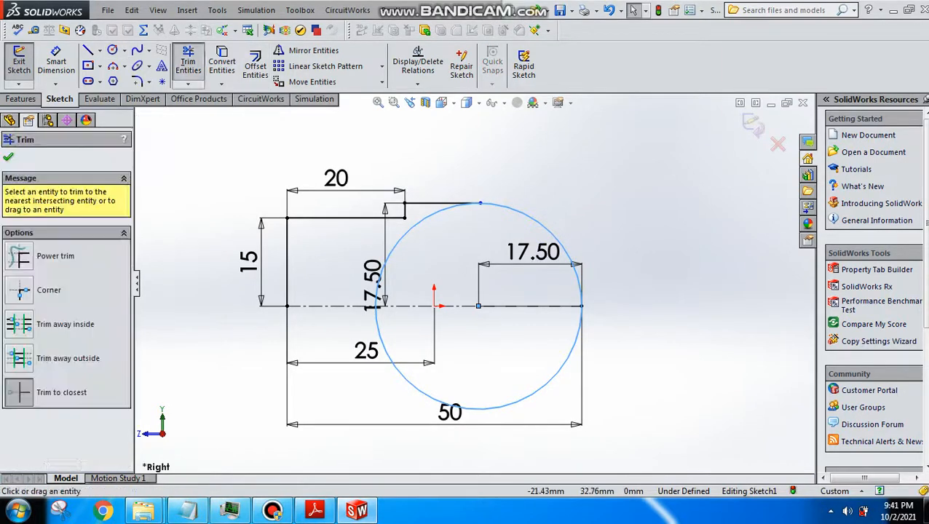
pyautogui.click(412, 228)
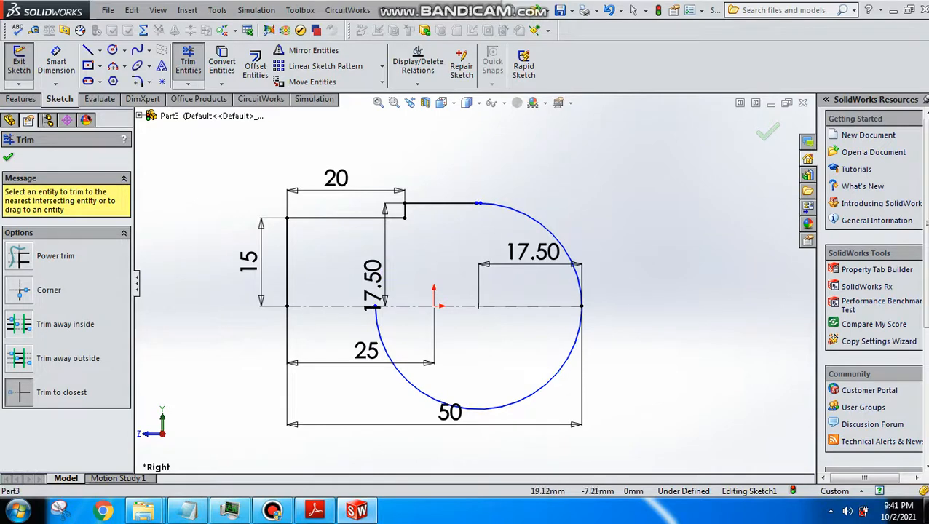
pyautogui.click(564, 358)
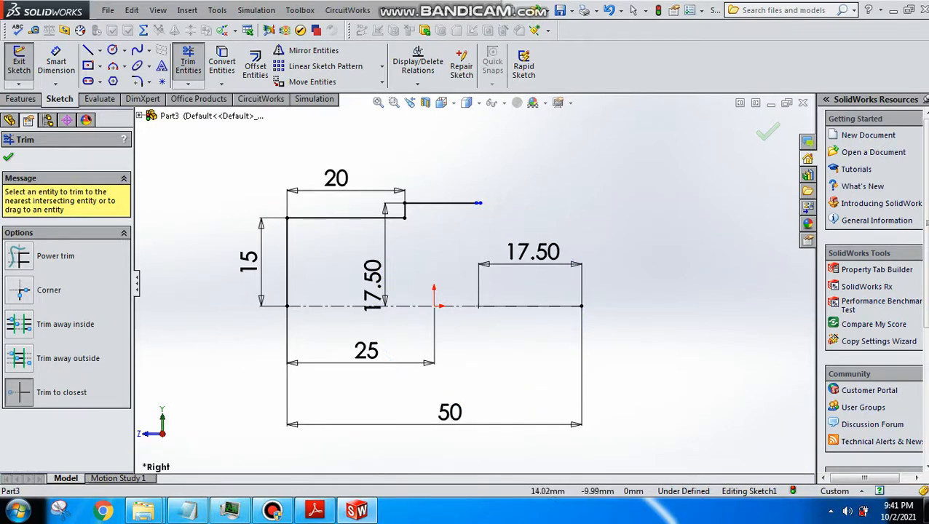
pyautogui.hotkey('ctrl', 'z')
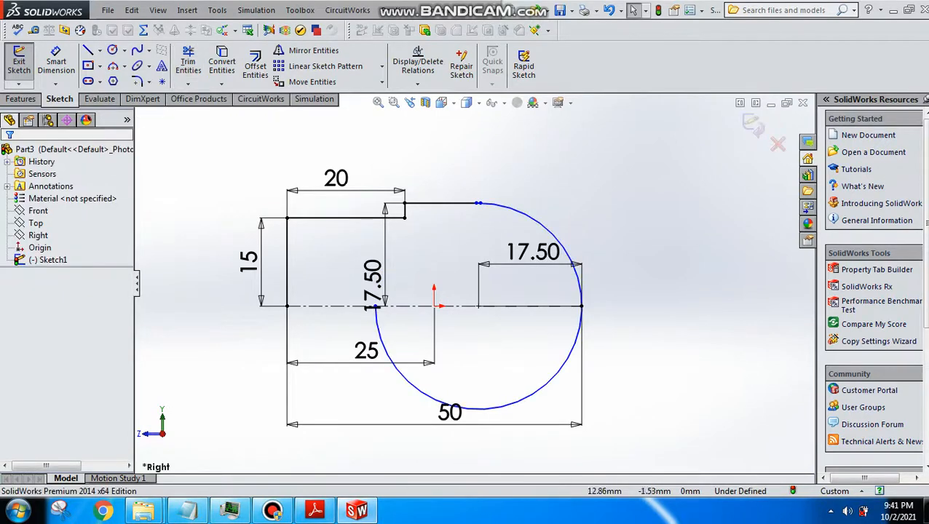
# Sketch a horizontal stub line about 1 mm long outward from the dome-side end of the centerline
pyautogui.scroll(-3, 510, 315)
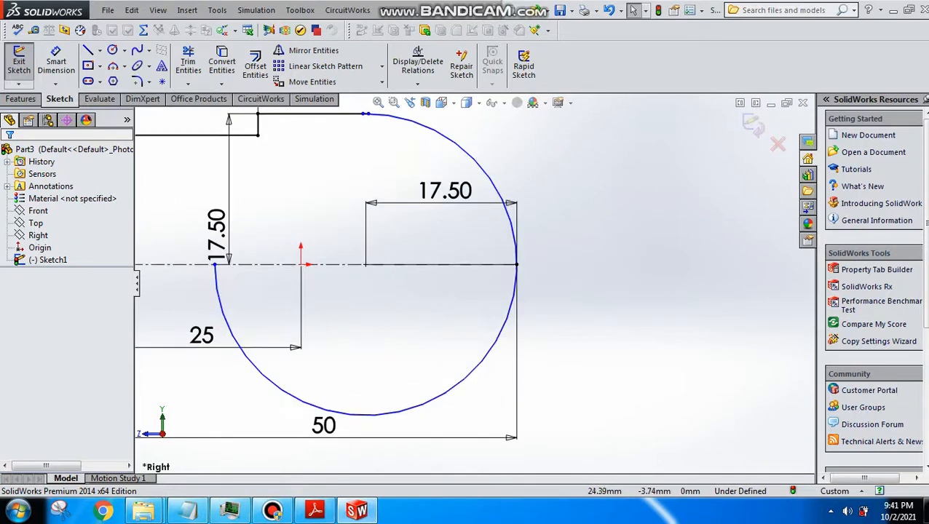
pyautogui.press('l')
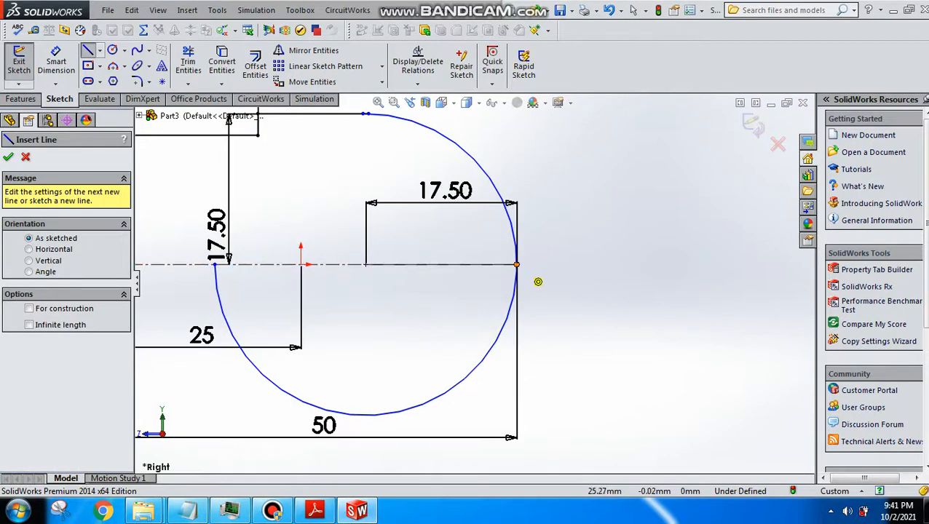
pyautogui.scroll(2, 538, 281)
pyautogui.scroll(-6, 518, 286)
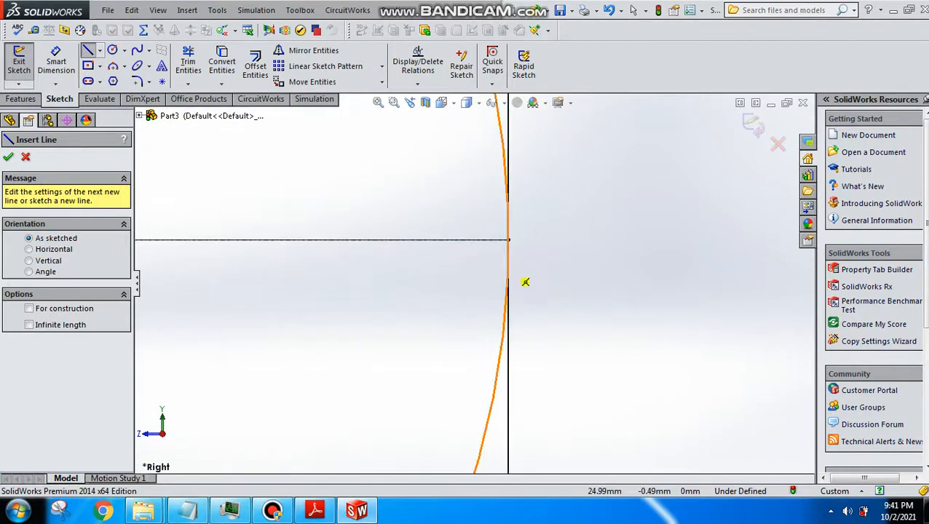
pyautogui.click(508, 239)
pyautogui.click(555, 240)
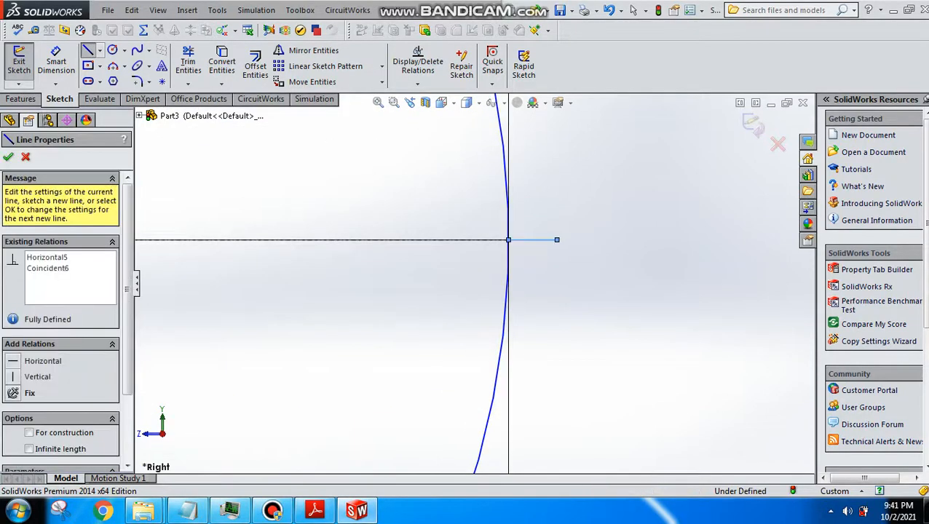
pyautogui.press('Escape')
# Trim away the circle's portion below the centerline, leaving only the upper quarter arc of the dome
pyautogui.scroll(4, 506, 281)
pyautogui.scroll(4, 473, 281)
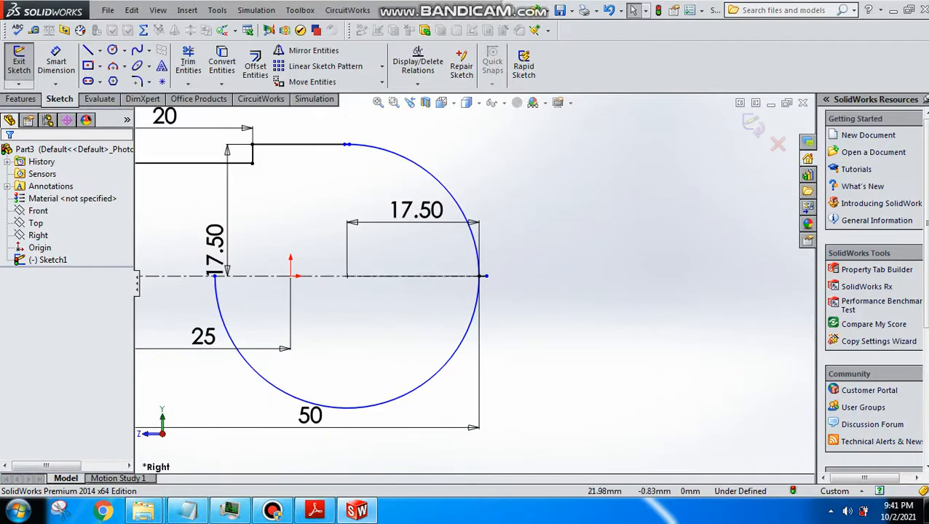
pyautogui.click(188, 62)
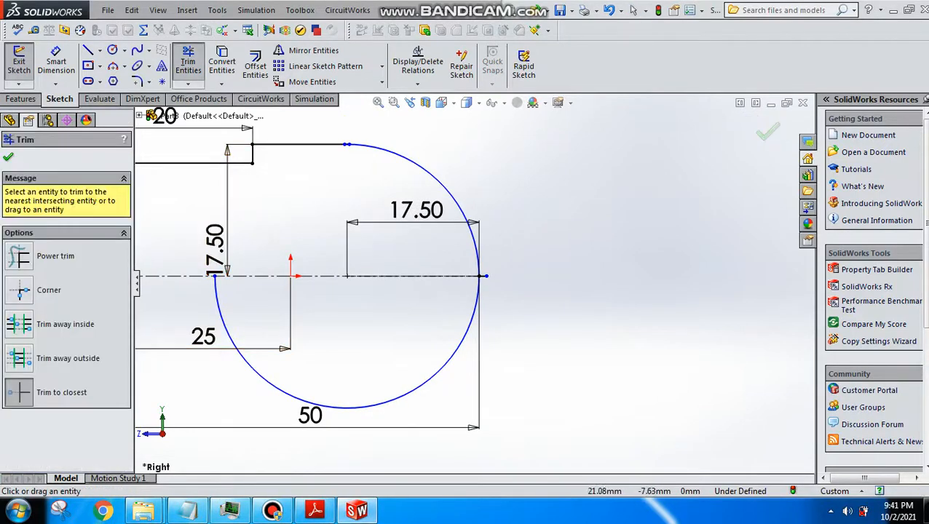
pyautogui.click(458, 341)
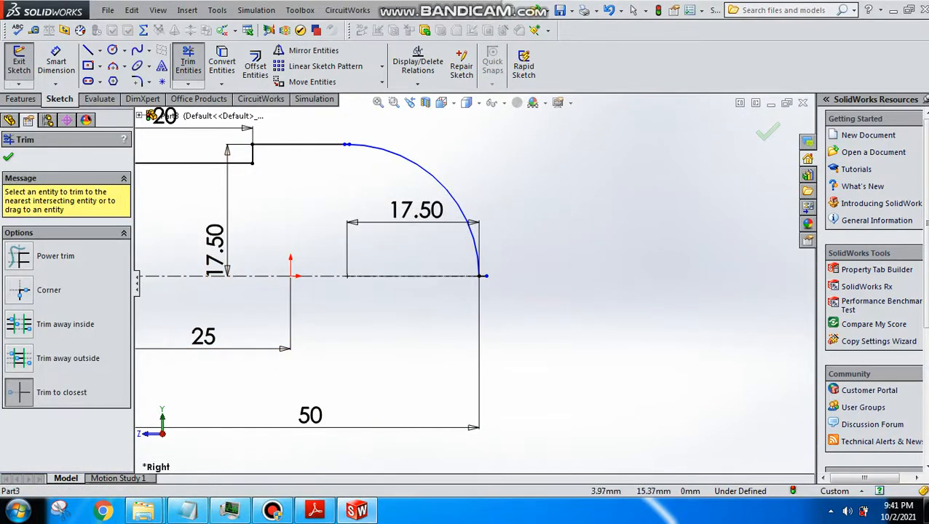
pyautogui.scroll(-5, 336, 148)
pyautogui.press('Escape')
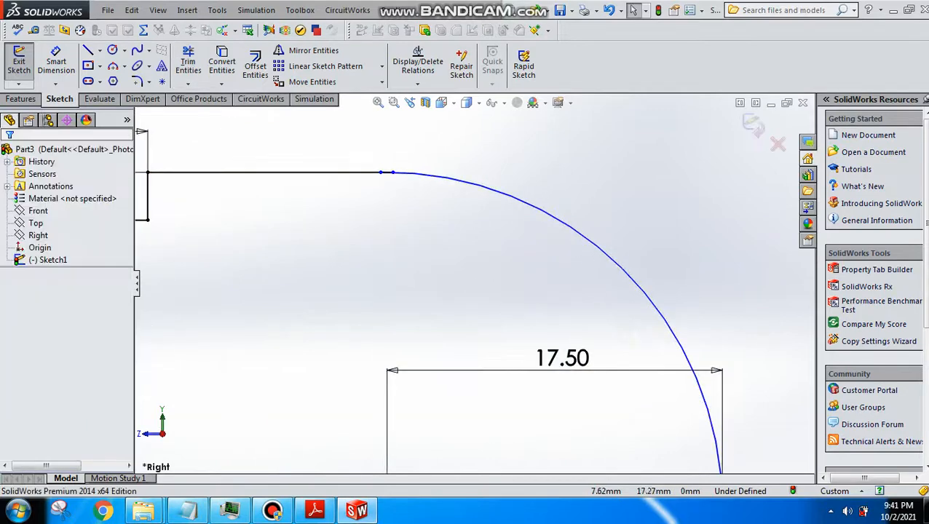
# Delete the upper horizontal line that overlaps the start of the dome arc, together with its associated dimension
pyautogui.click(380, 172)
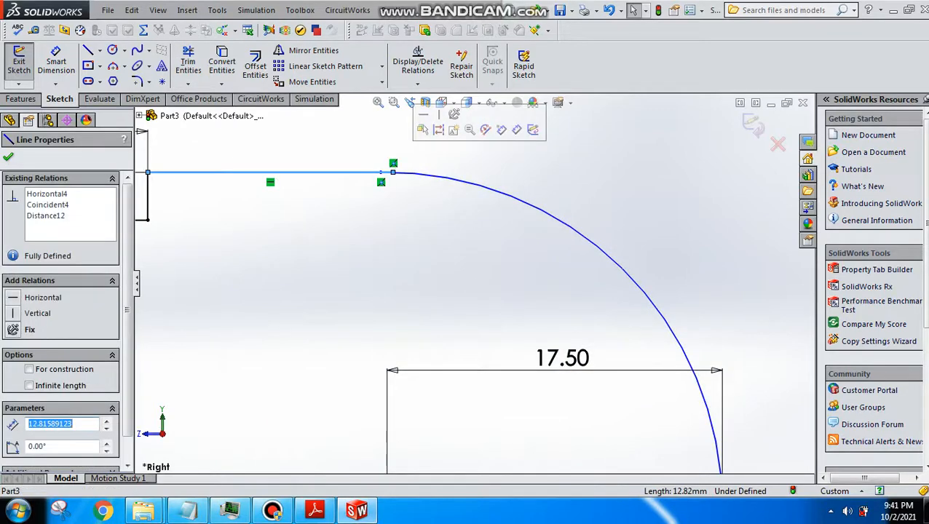
pyautogui.press('Delete')
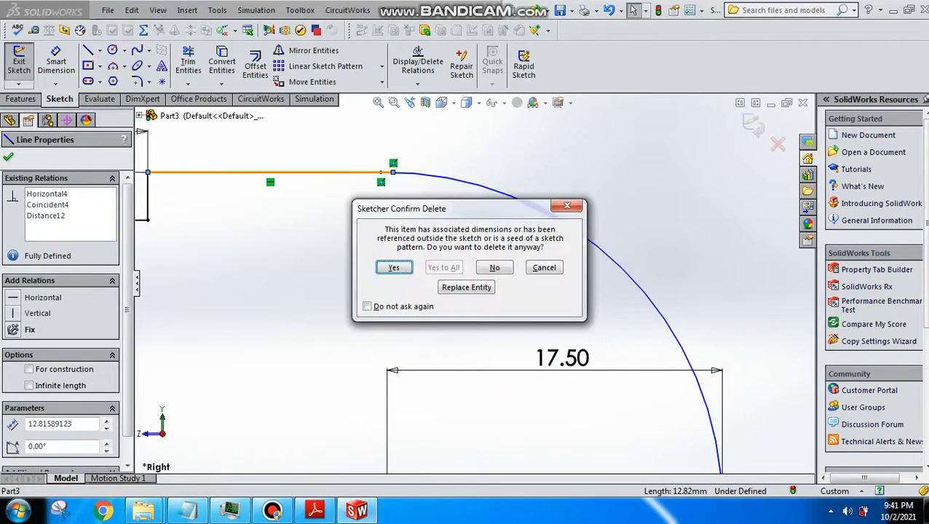
pyautogui.press('Return')
# Sketch a horizontal line from the top of the step's short vertical line to the upper end of the dome arc
pyautogui.scroll(3, 473, 283)
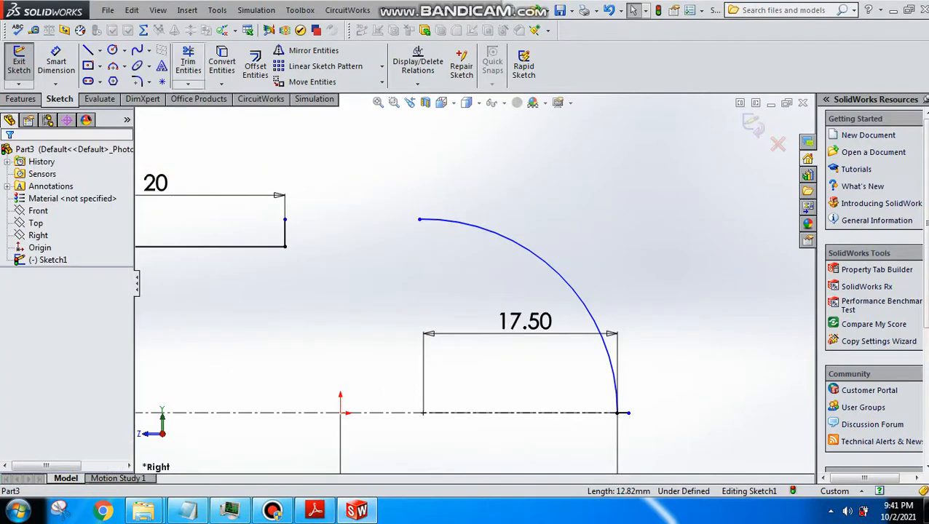
pyautogui.click(88, 51)
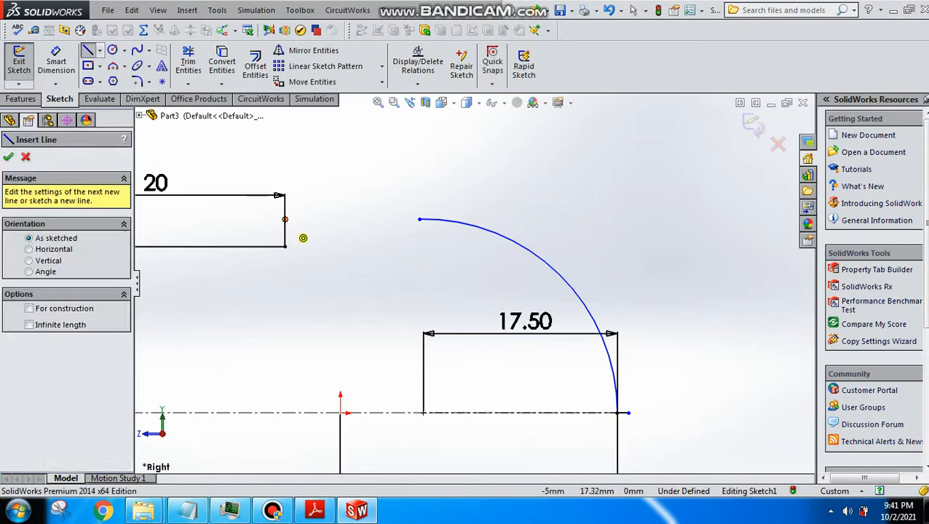
pyautogui.click(284, 219)
pyautogui.click(420, 219)
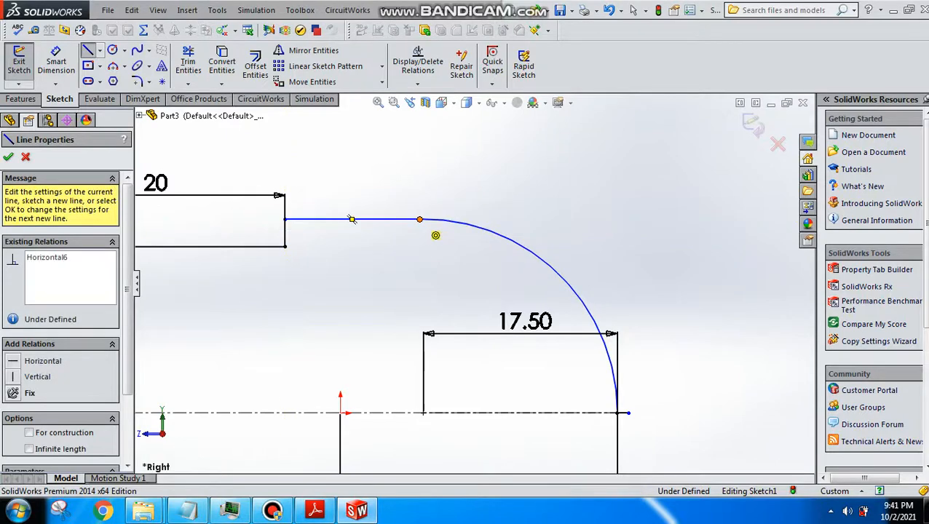
pyautogui.press('Escape')
pyautogui.scroll(2, 472, 283)
pyautogui.scroll(4, 516, 313)
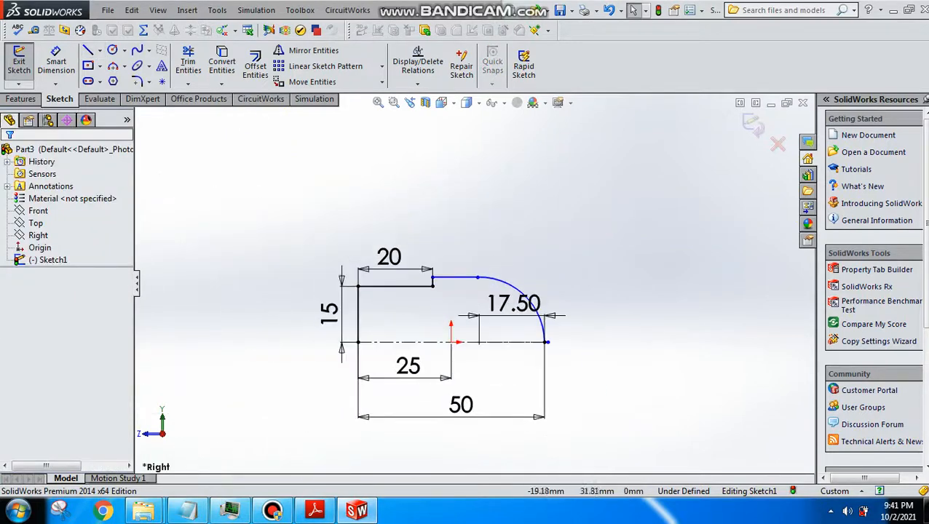
pyautogui.click(22, 99)
pyautogui.click(67, 64)
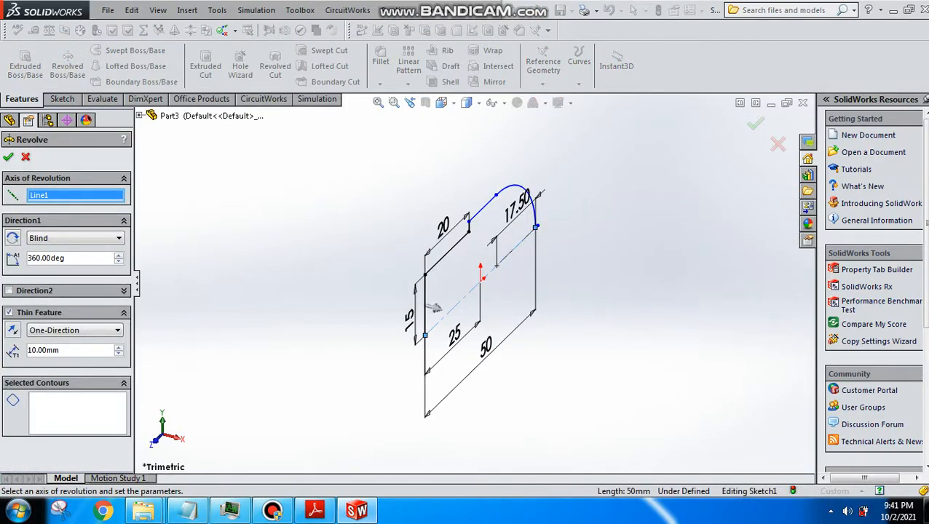
pyautogui.press('Delete')
pyautogui.click(430, 306)
pyautogui.moveTo(554, 302); pyautogui.dragTo(442, 301, button='middle')
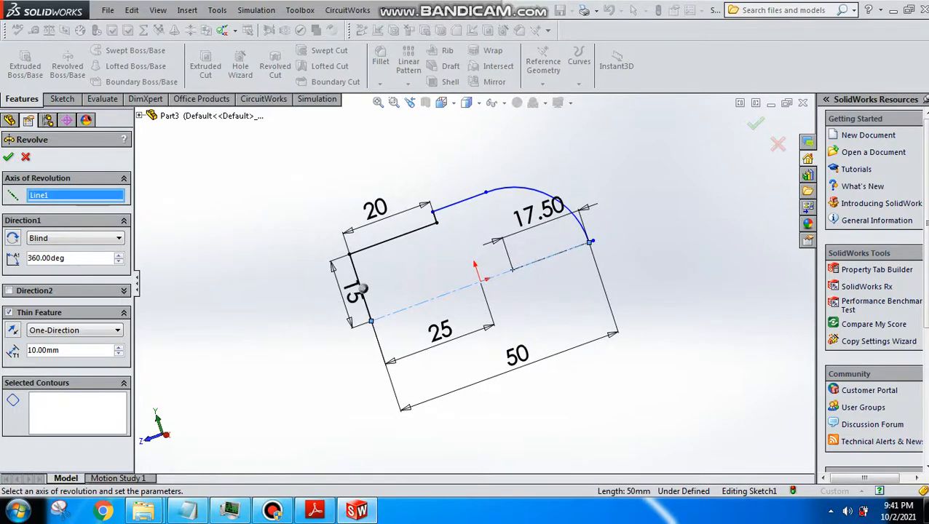
pyautogui.scroll(-2, 442, 301)
pyautogui.press('Escape')
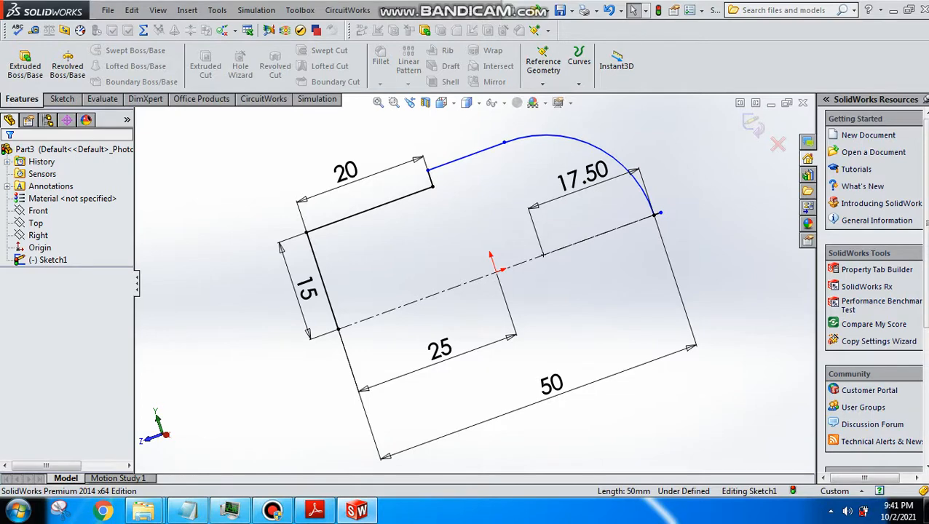
# Delete the short stub line protruding beyond the dome end of the profile
pyautogui.scroll(-2, 724, 166)
pyautogui.click(387, 300)
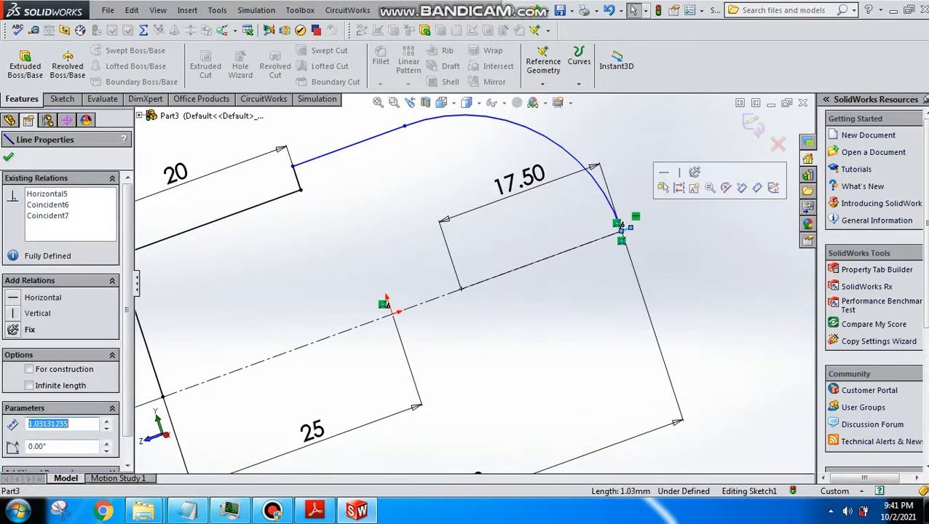
pyautogui.press('Escape')
pyautogui.scroll(3, 470, 273)
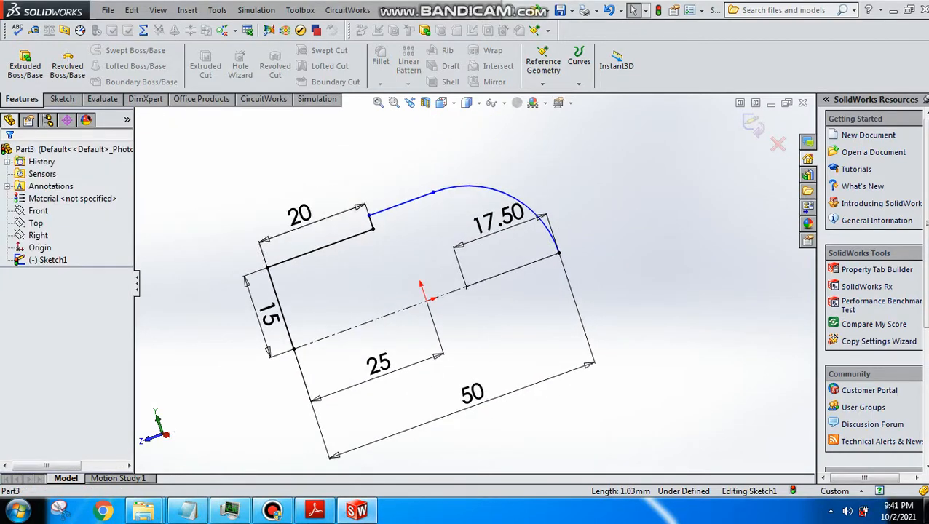
# Revolve the profile 360° about its centerline into a solid, letting the open sketch be closed automatically
pyautogui.click(67, 63)
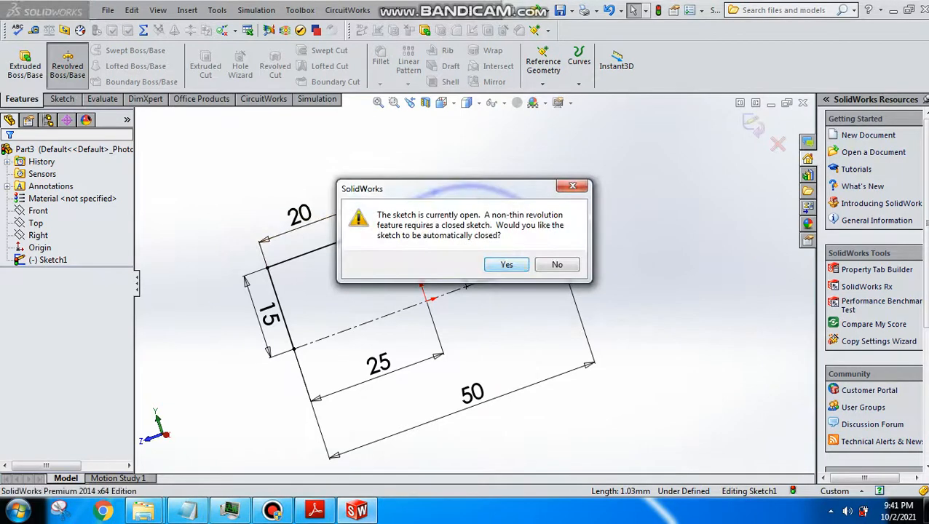
pyautogui.click(507, 264)
pyautogui.click(360, 324)
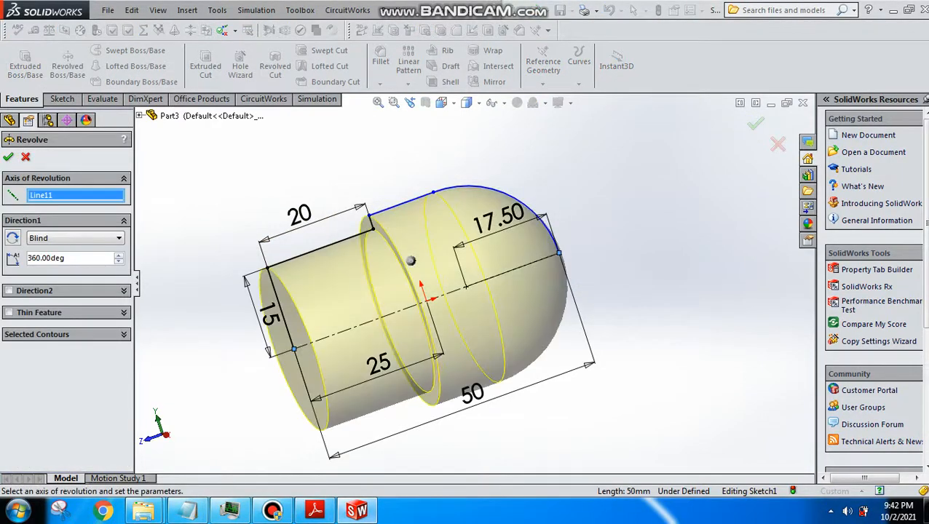
pyautogui.scroll(2, 467, 286)
pyautogui.moveTo(467, 287); pyautogui.dragTo(430, 273, button='middle')
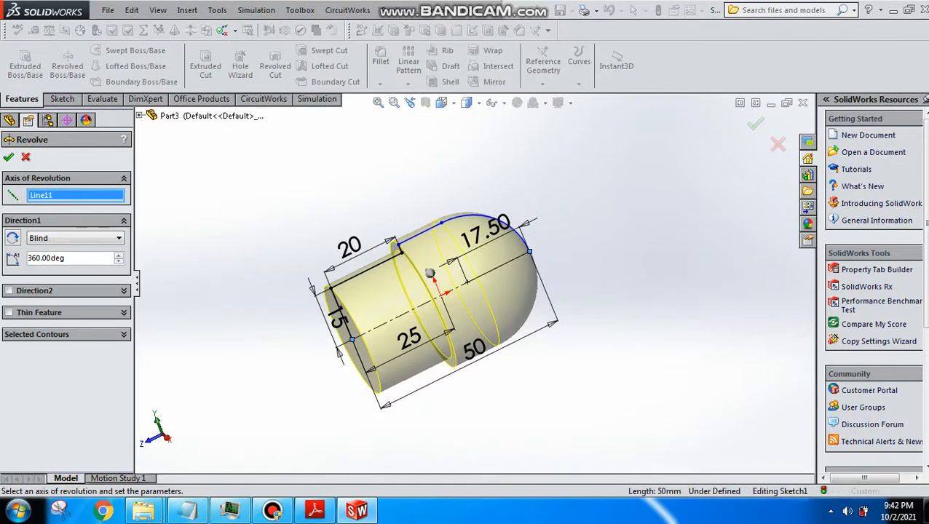
pyautogui.press('Return')
# Compare the revolved part with the Exercise 2-3 drawing in Adobe Reader and return to the cleared model view
pyautogui.scroll(1, 466, 286)
pyautogui.moveTo(436, 281)
pyautogui.mouseDown(button='middle')
pyautogui.moveTo(459, 251)
pyautogui.moveTo(446, 290)
pyautogui.mouseUp(button='middle')
pyautogui.click(315, 510)
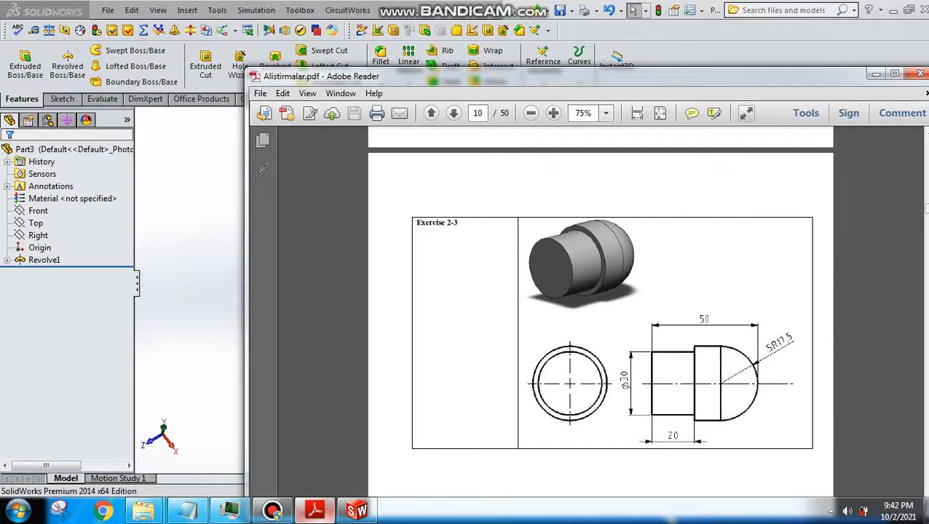
pyautogui.click(316, 510)
pyautogui.click(416, 329)
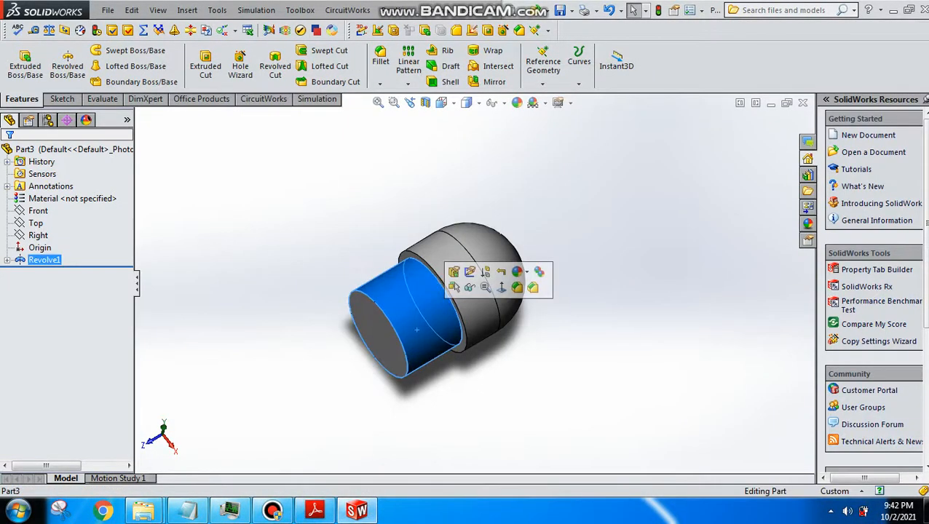
pyautogui.click(433, 251)
pyautogui.press('Escape')
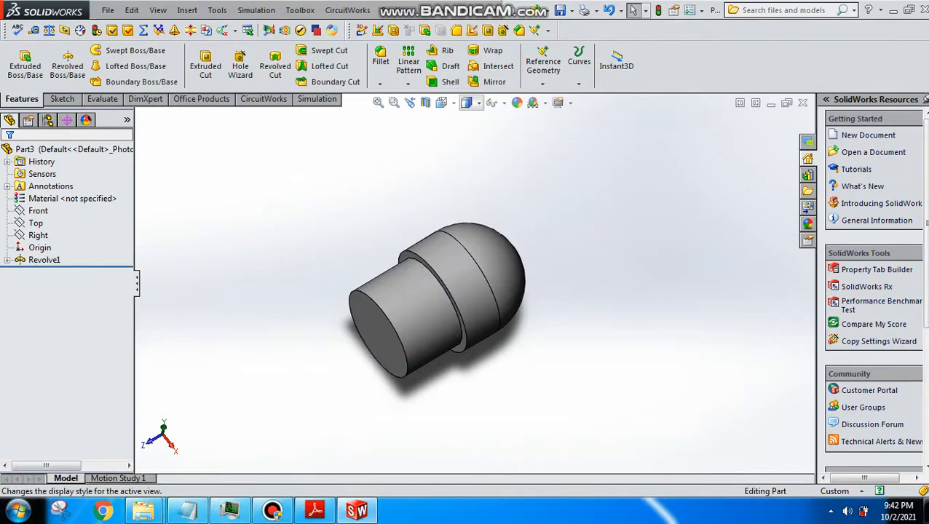
# Show the finished revolved part in the standard Dimetric orientation
pyautogui.click(441, 102)
pyautogui.moveTo(515, 137)
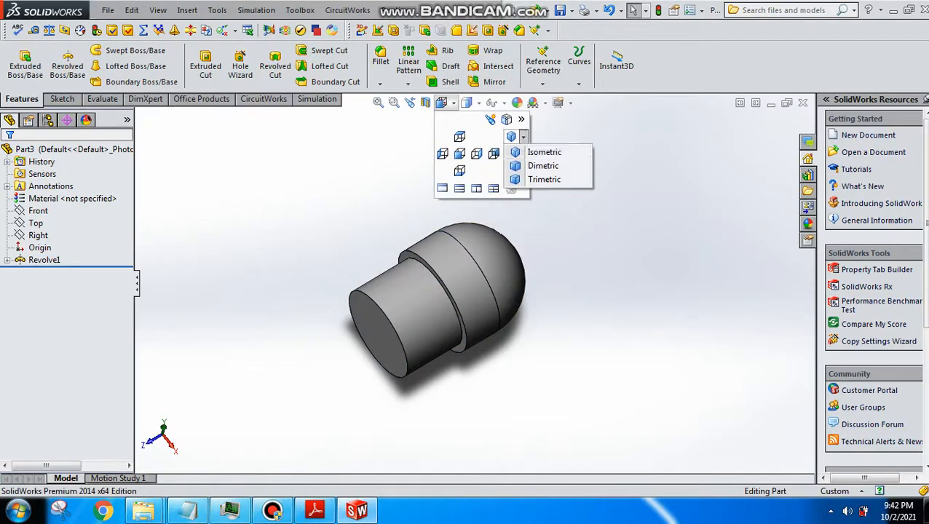
pyautogui.click(560, 164)
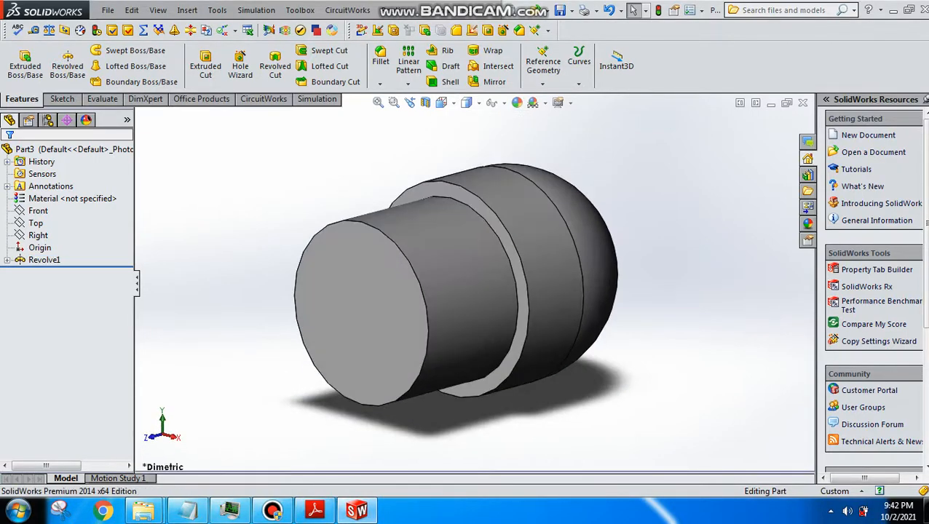
pyautogui.click(441, 103)
pyautogui.click(467, 102)
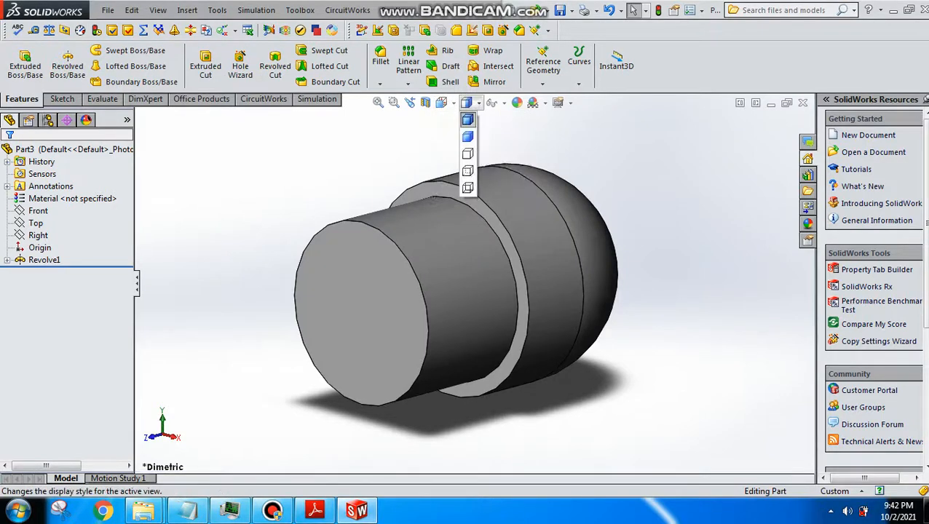
pyautogui.click(467, 103)
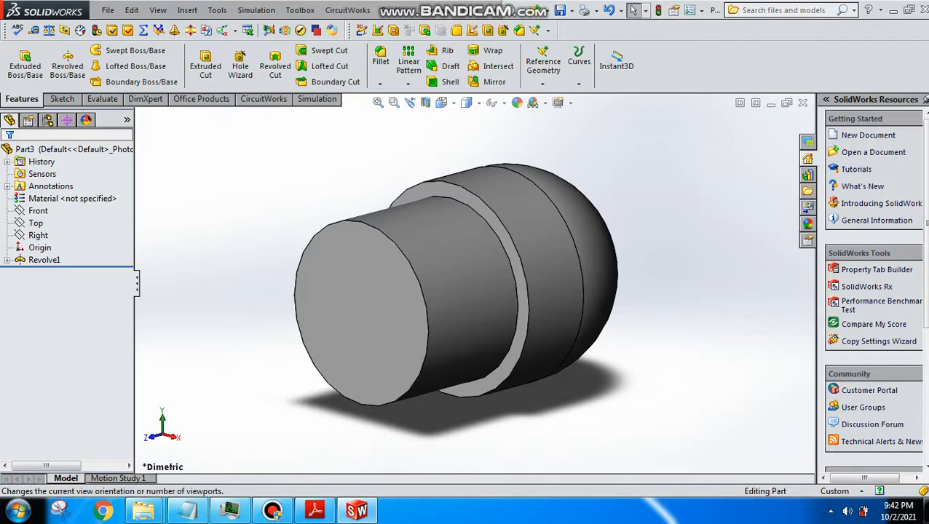
pyautogui.click(441, 103)
pyautogui.click(467, 103)
pyautogui.click(441, 103)
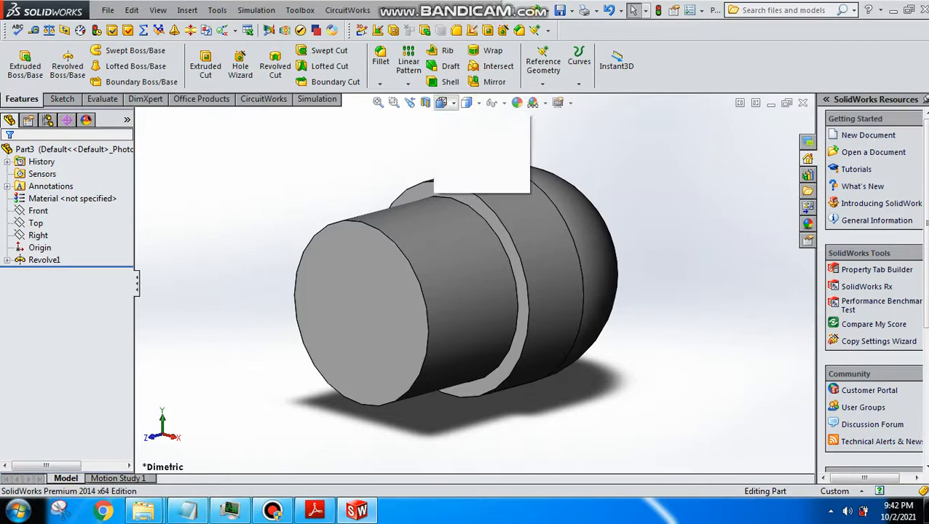
pyautogui.click(441, 103)
pyautogui.click(466, 103)
pyautogui.click(441, 103)
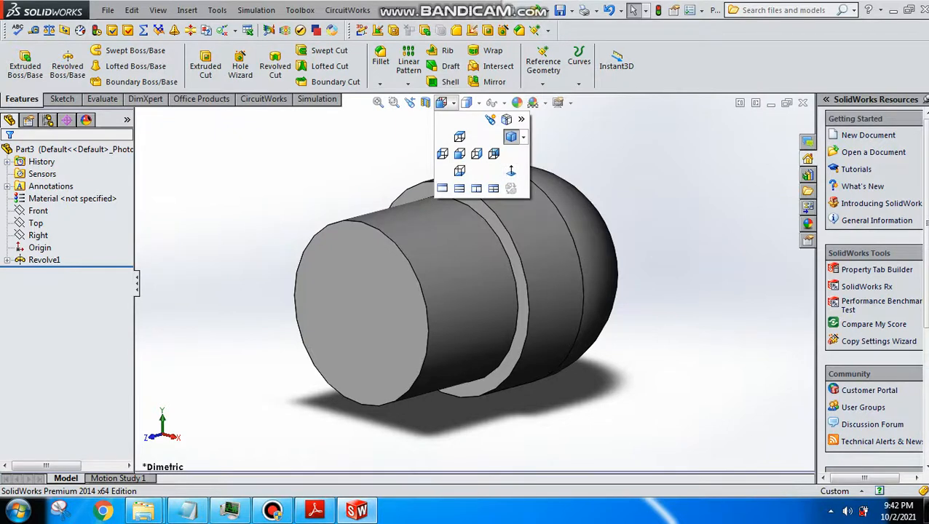
pyautogui.press('Escape')
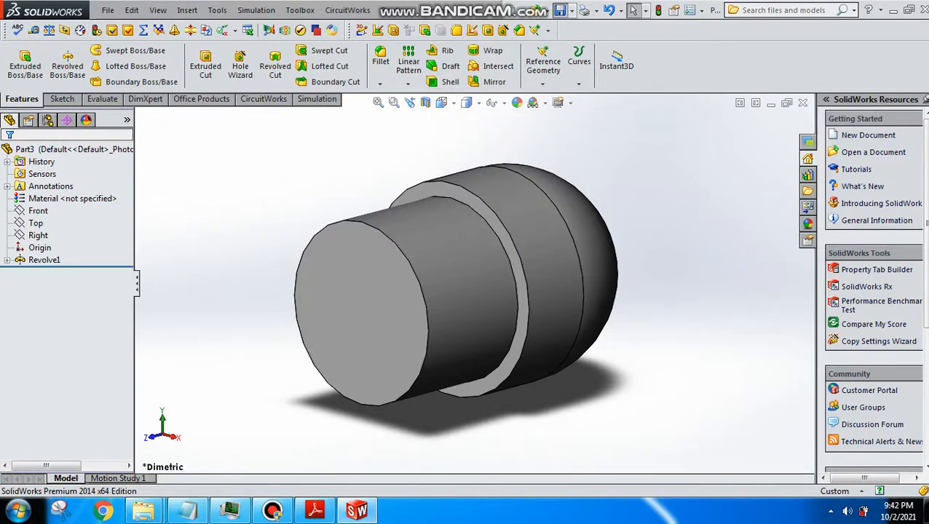
# Save the part in the Alistimalar folder as "Excercise 7-1_Tutorial 1 Excercises.SLDPRT", basing the name on the existing Excercise 6-1 file
pyautogui.hotkey('ctrl', 's')
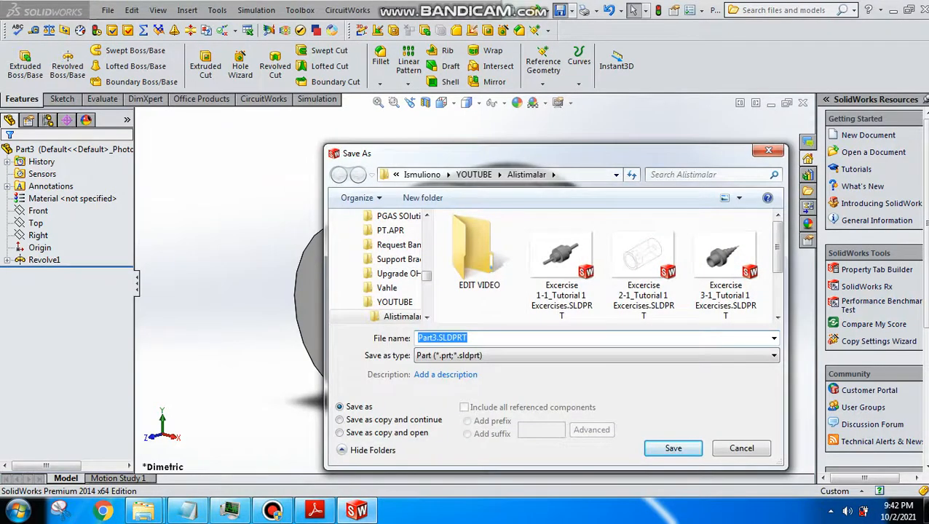
pyautogui.scroll(-2, 643, 266)
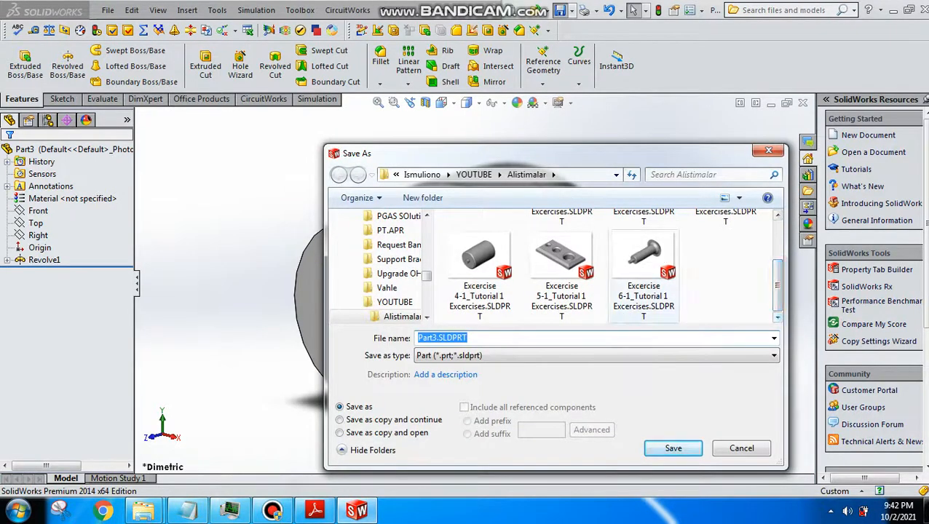
pyautogui.click(643, 274)
pyautogui.click(457, 338)
pyautogui.moveTo(457, 338); pyautogui.dragTo(452, 338)
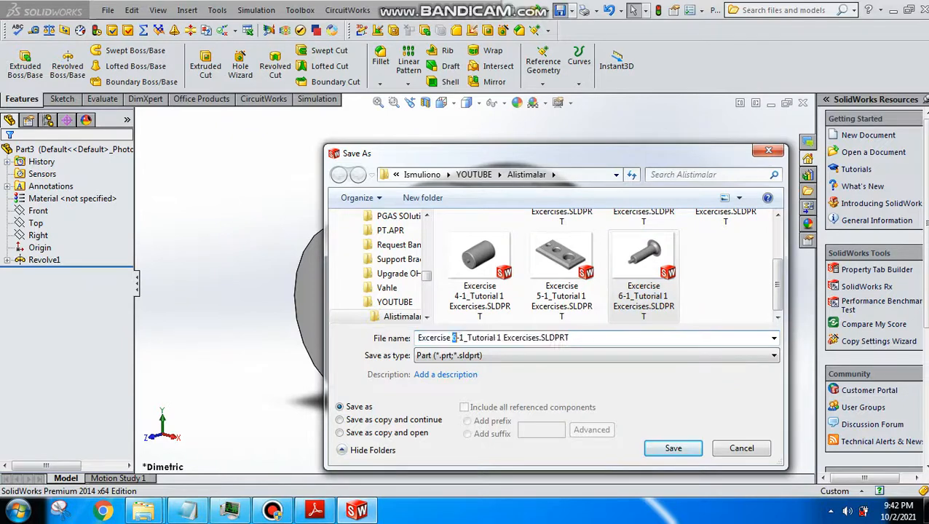
pyautogui.write('7')
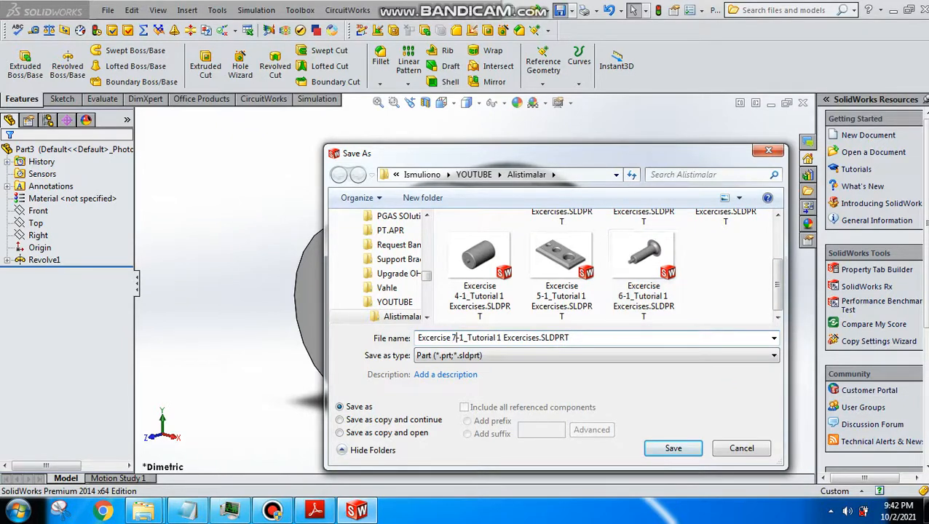
pyautogui.press('Return')
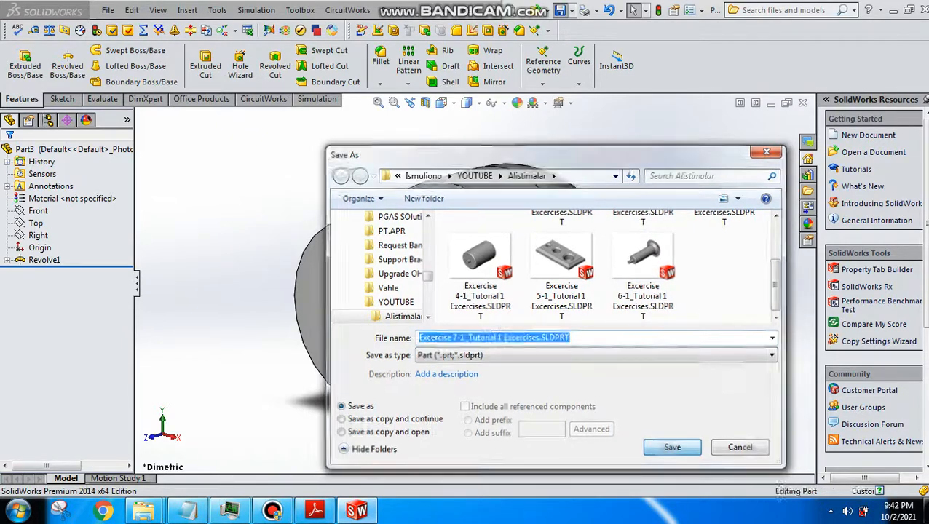
# Take a last look at the saved solid from a tilted angle and close the part document
pyautogui.scroll(2, 466, 287)
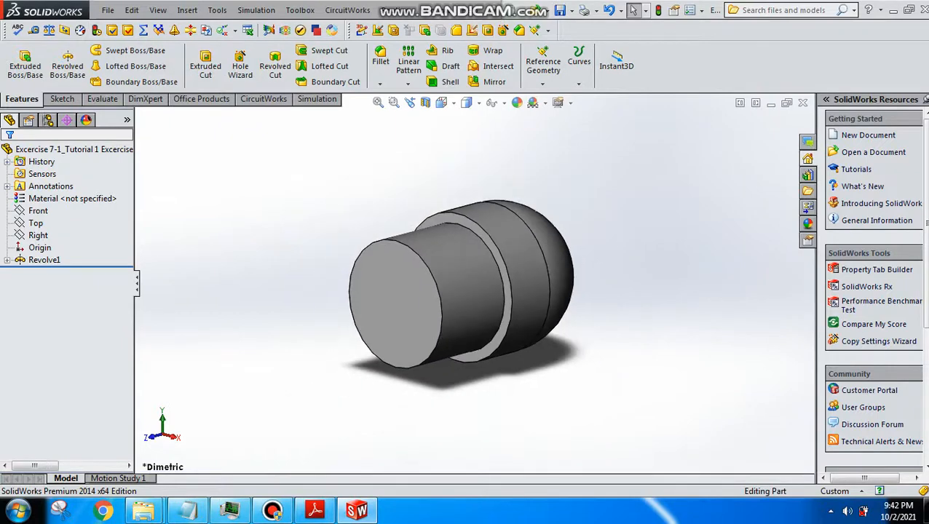
pyautogui.moveTo(466, 287); pyautogui.dragTo(495, 255, button='middle')
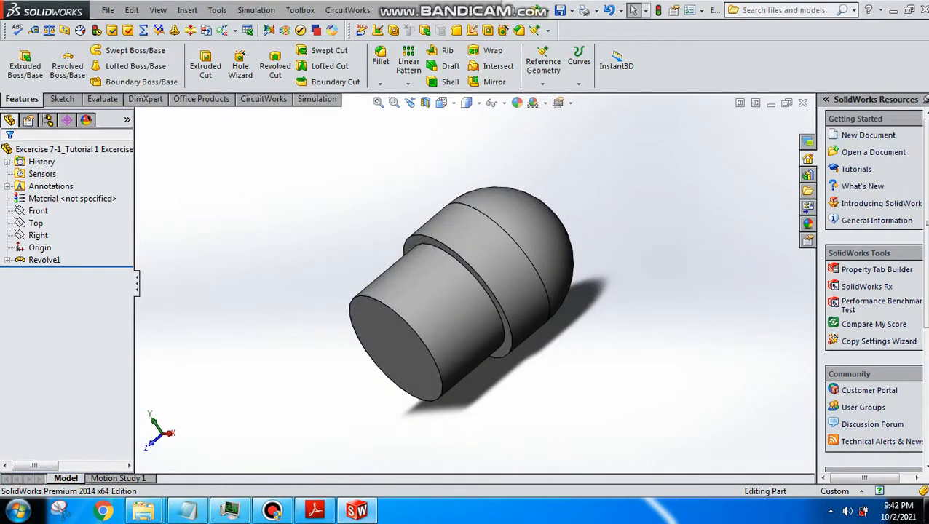
pyautogui.hotkey('ctrl', 'w')
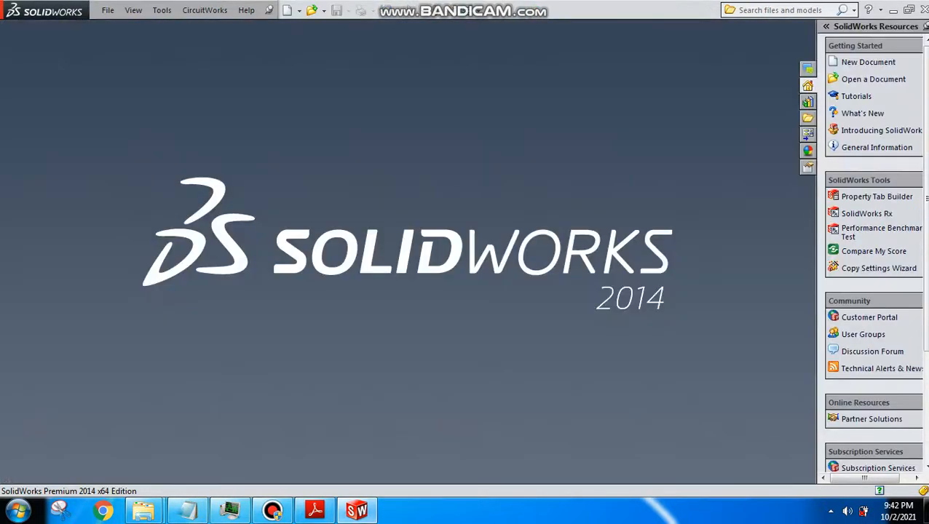
pyautogui.click(893, 9)
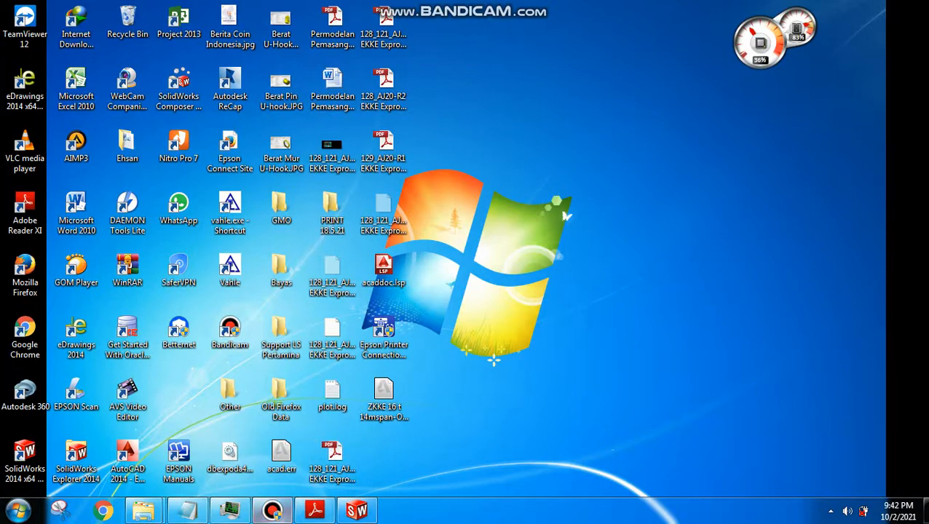
pyautogui.click(273, 510)
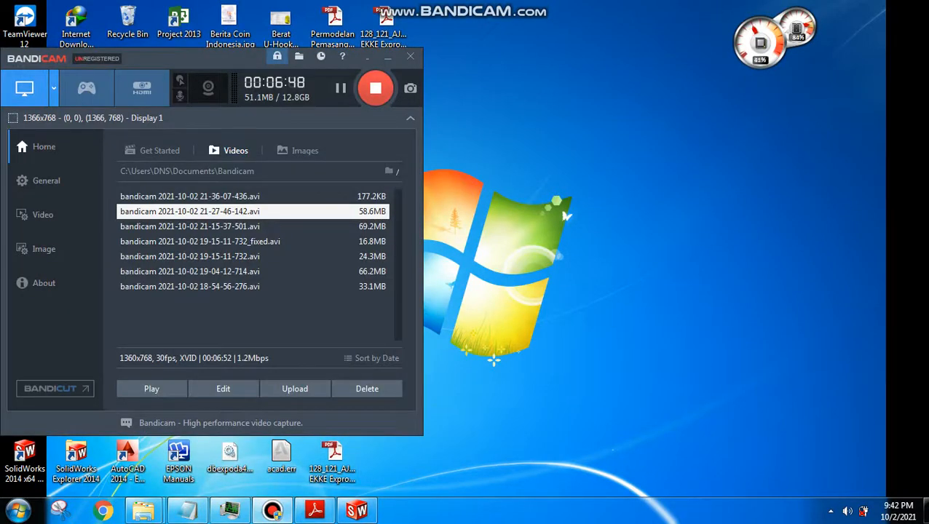